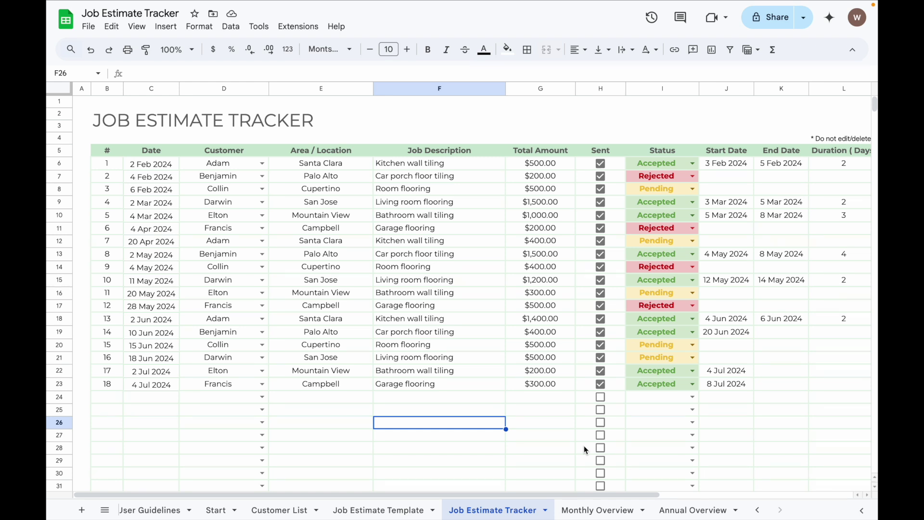
Switch to the Invoice Tracker spreadsheet and show its empty Customer List sheet.
mouse_move(229, 24)
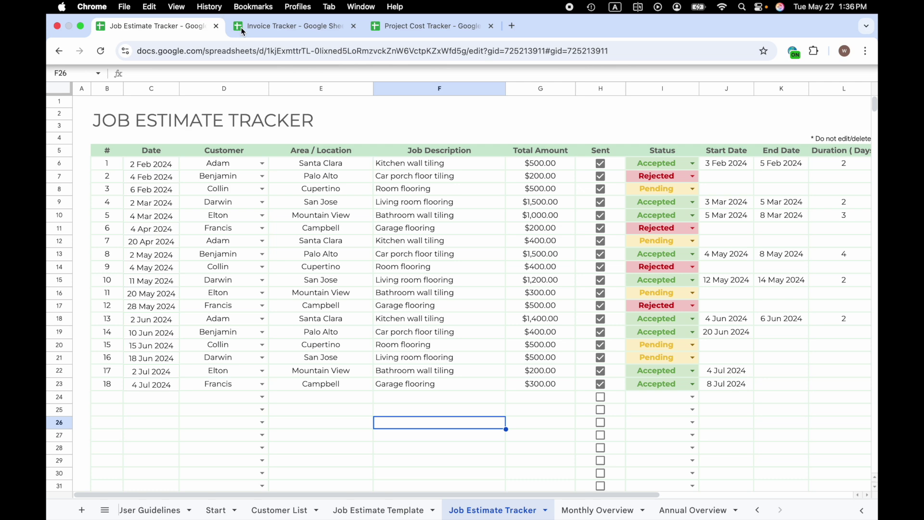
click(262, 27)
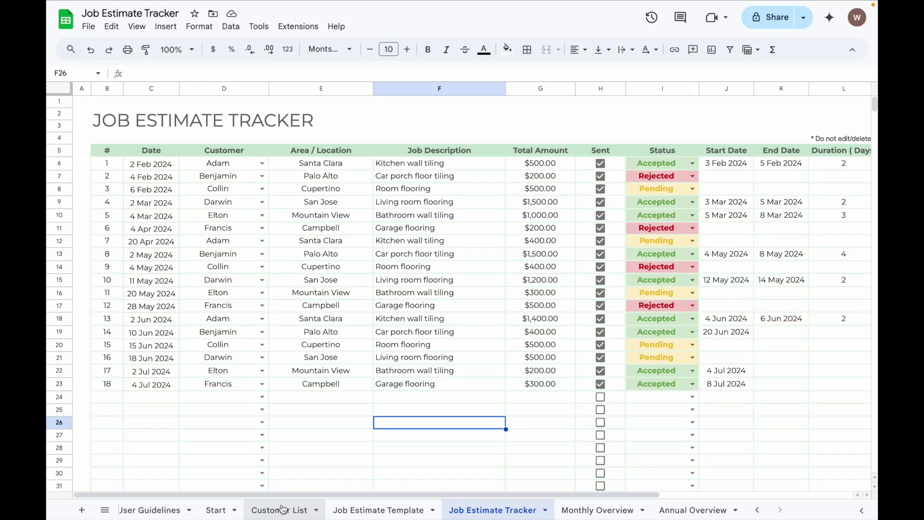
click(283, 509)
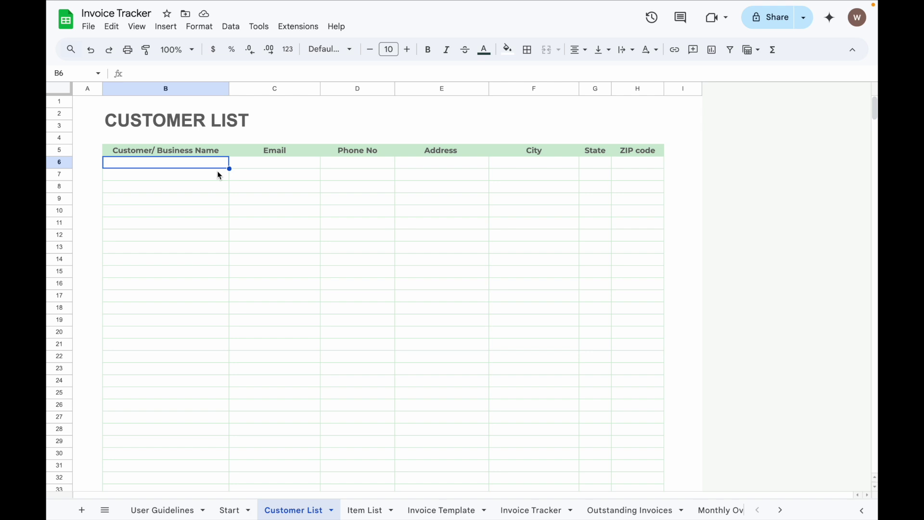
Start an IMPORTRANGE formula in B6 containing the Job Estimate Tracker's copied web address.
text(=importran)
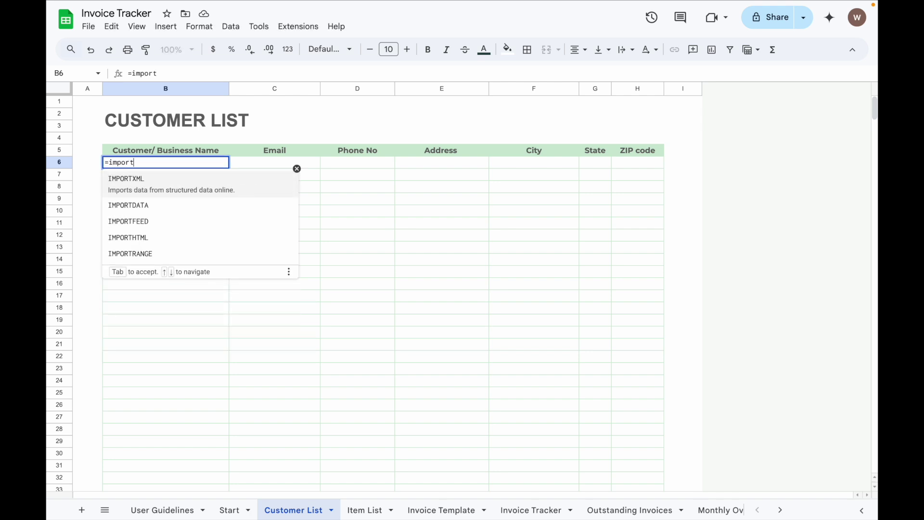
click(213, 188)
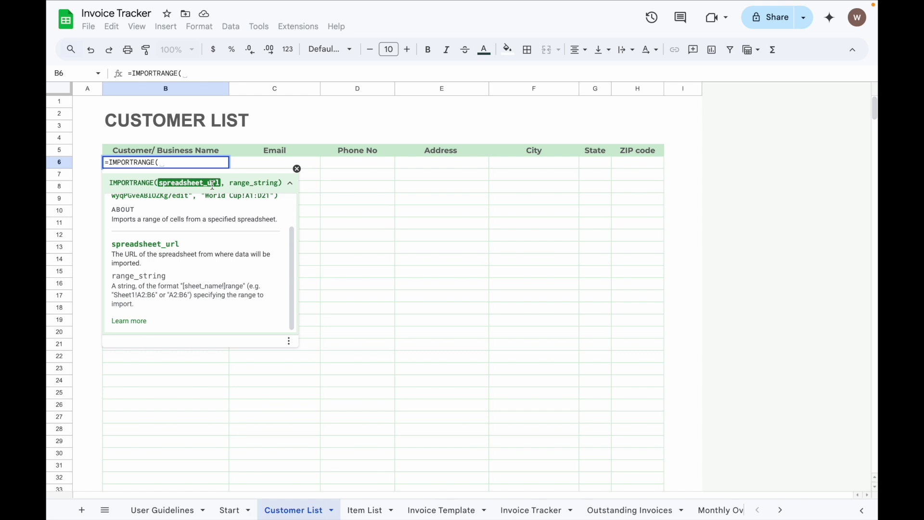
text(")
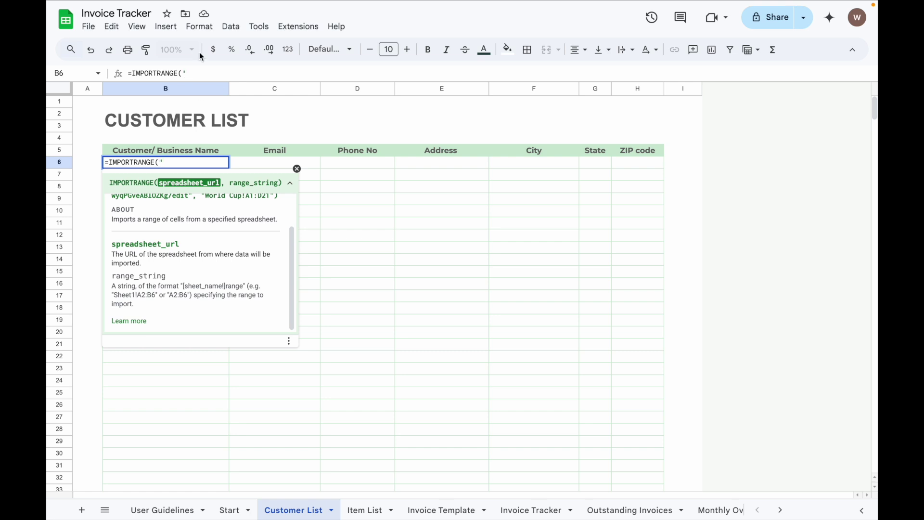
mouse_move(182, 6)
click(178, 25)
click(259, 54)
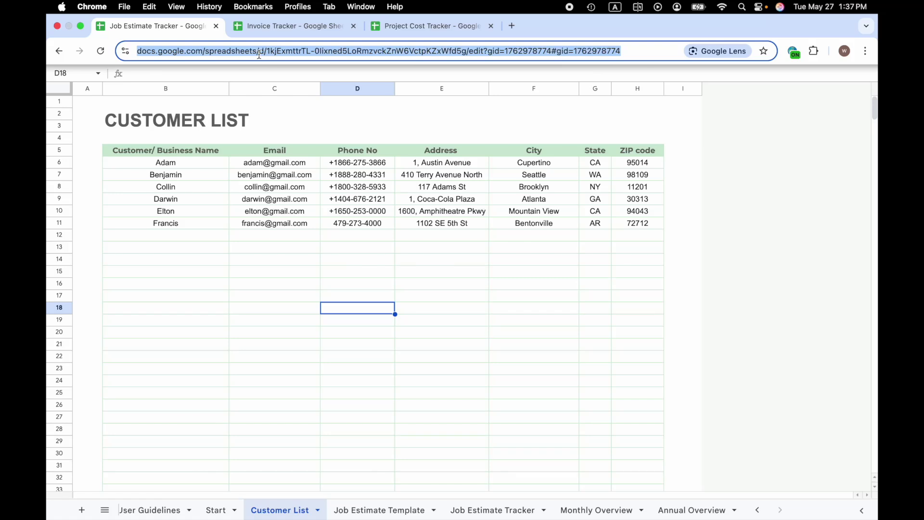
key(super+c)
key(ctrl+Tab)
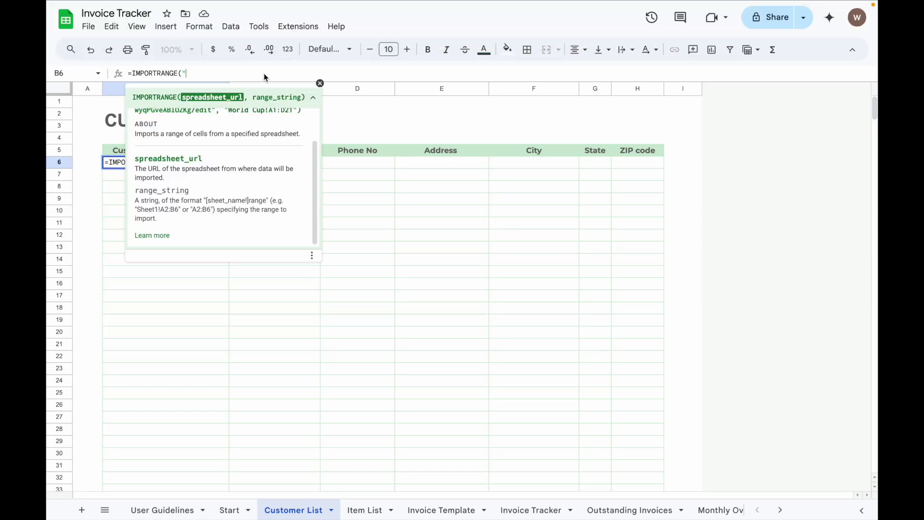
key(super+v)
Strip the ?gid part from the address and add the range "Customer List!B6:H100".
drag(551, 74, 677, 73)
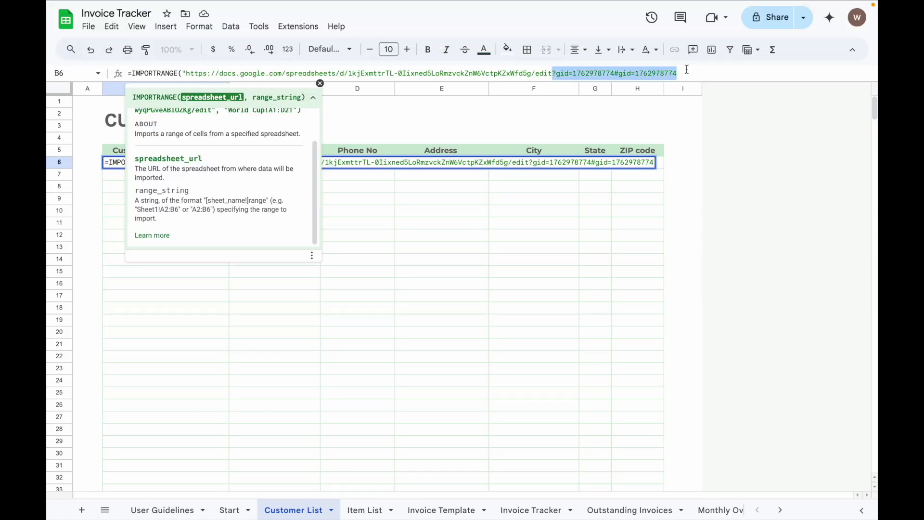
key(BackSpace)
key(ctrl+shift+Tab)
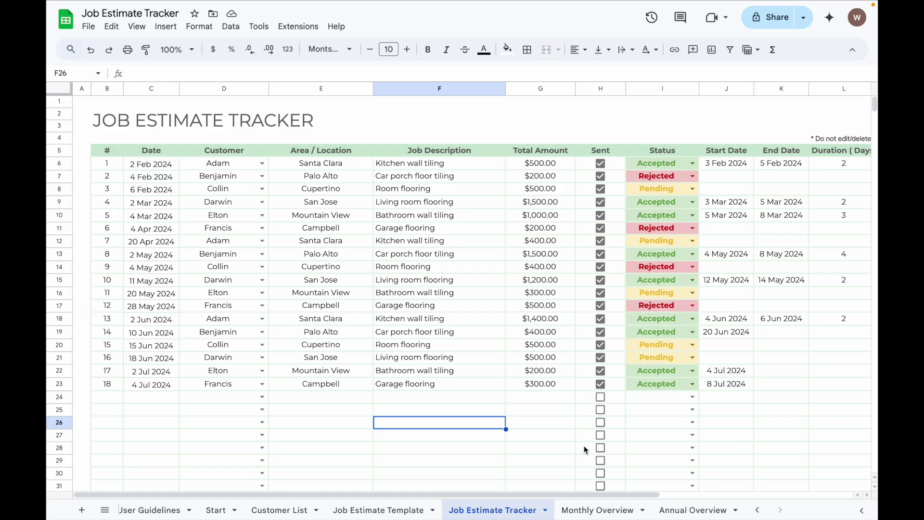
key(ctrl+Tab)
text(",")
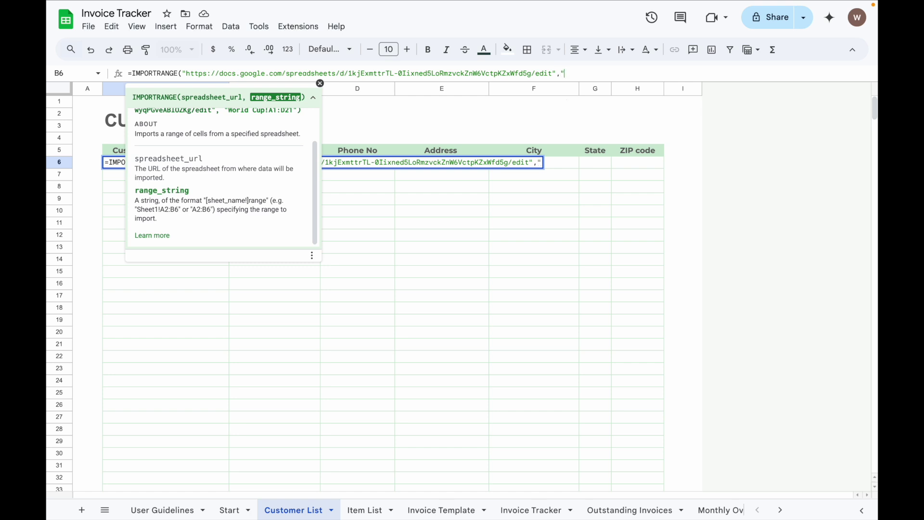
scroll(302, 153, up, 1)
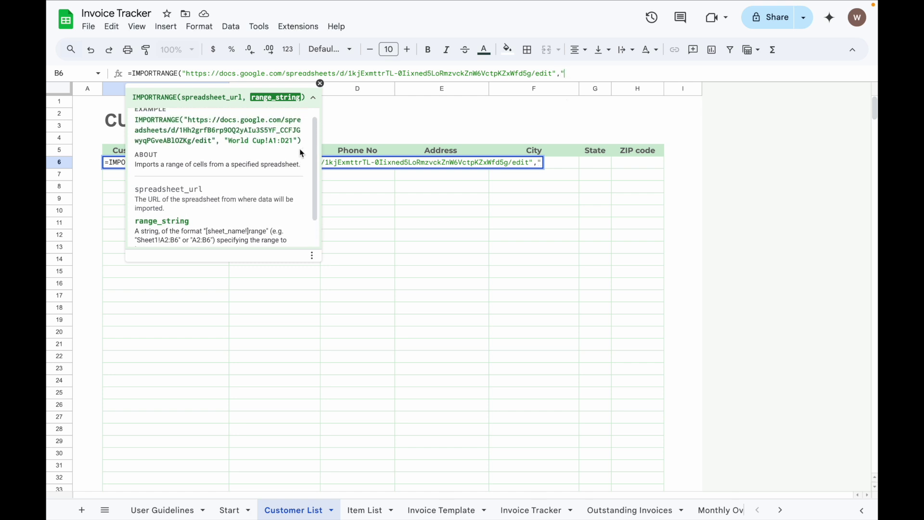
text(Customer List)
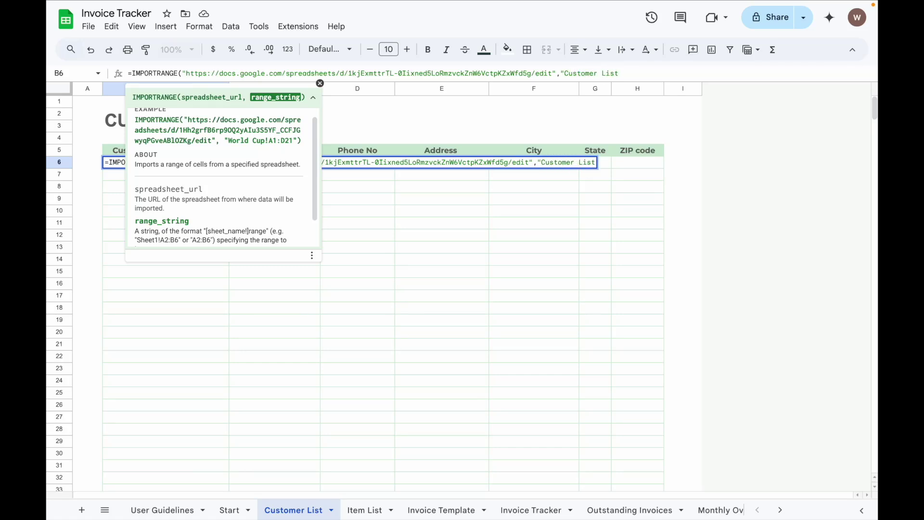
text(!B6:H100)
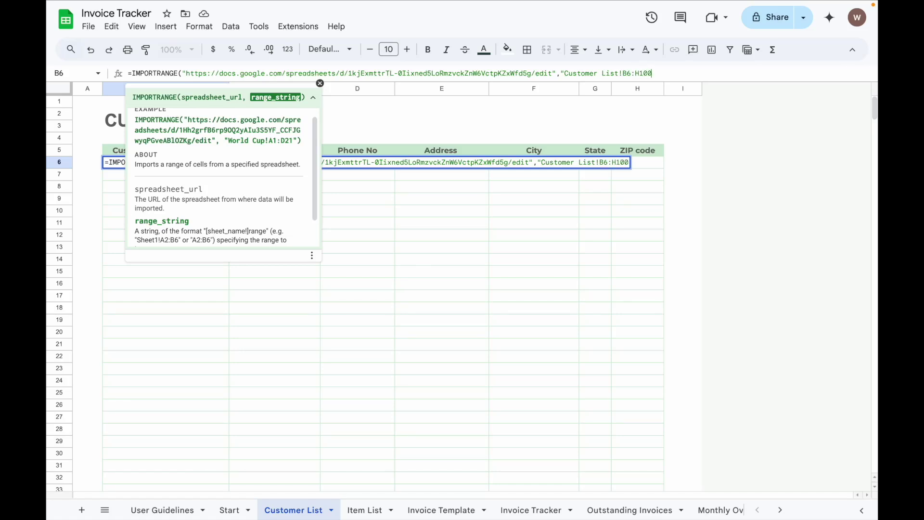
text("))
Commit the B6 formula, reload the page, and allow access to import the six customers.
key(Return)
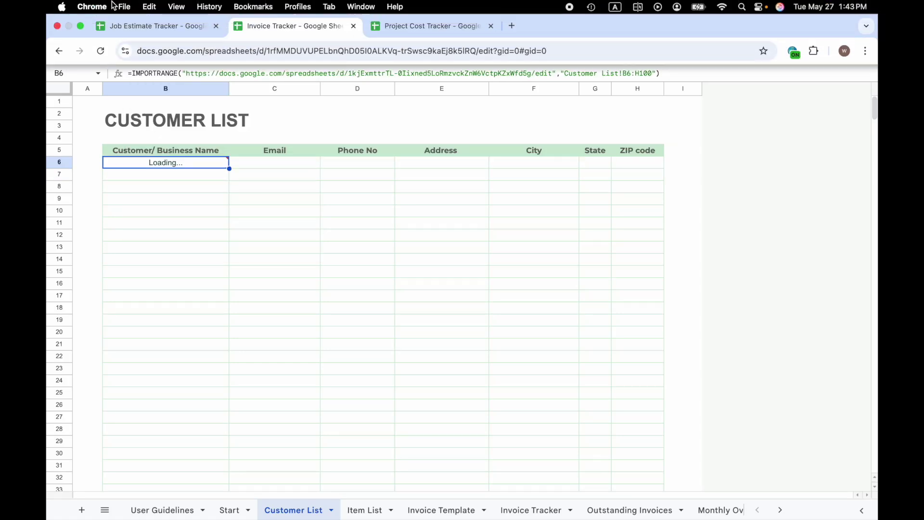
click(101, 51)
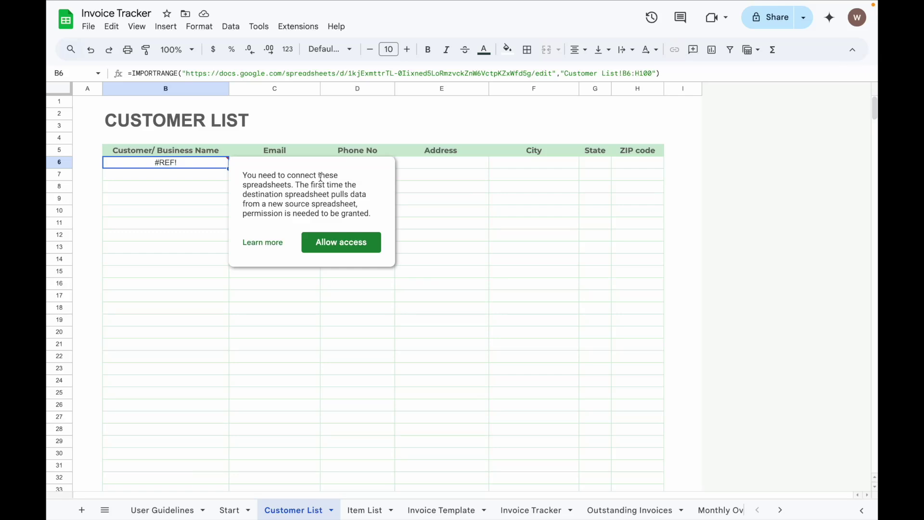
click(336, 248)
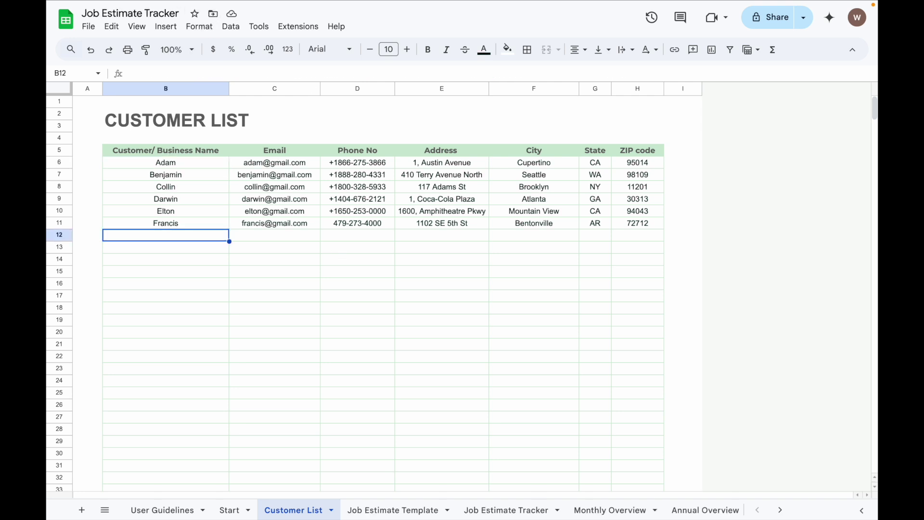
Enter a new customer name in B12 of the Job Estimate Tracker's Customer List and confirm it syncs.
text(May)
key(Return)
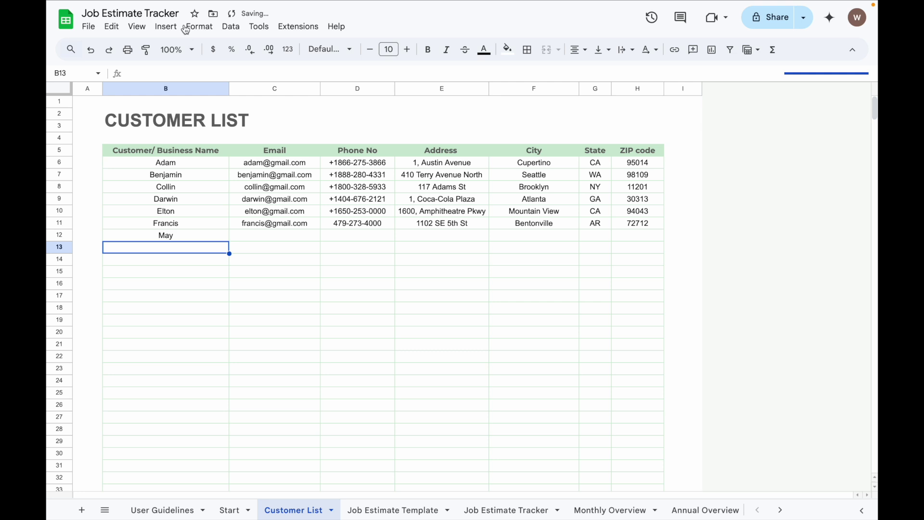
mouse_move(202, 4)
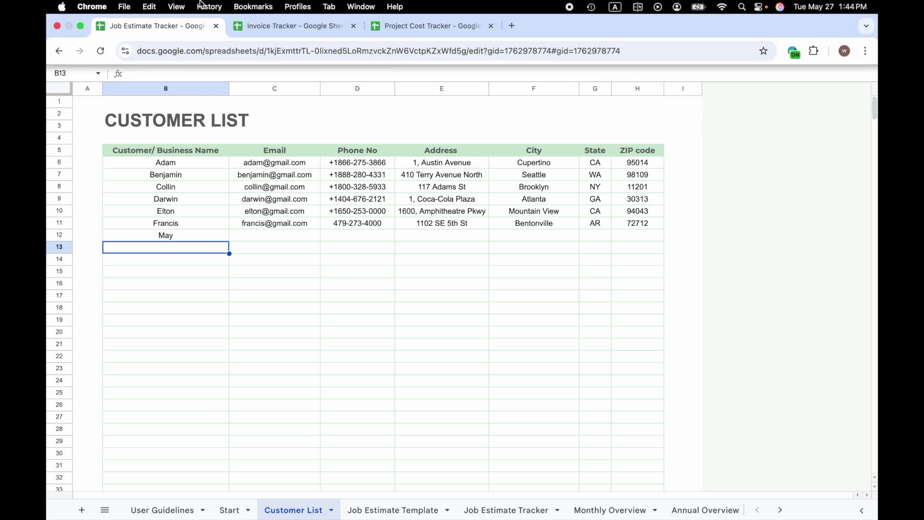
click(270, 27)
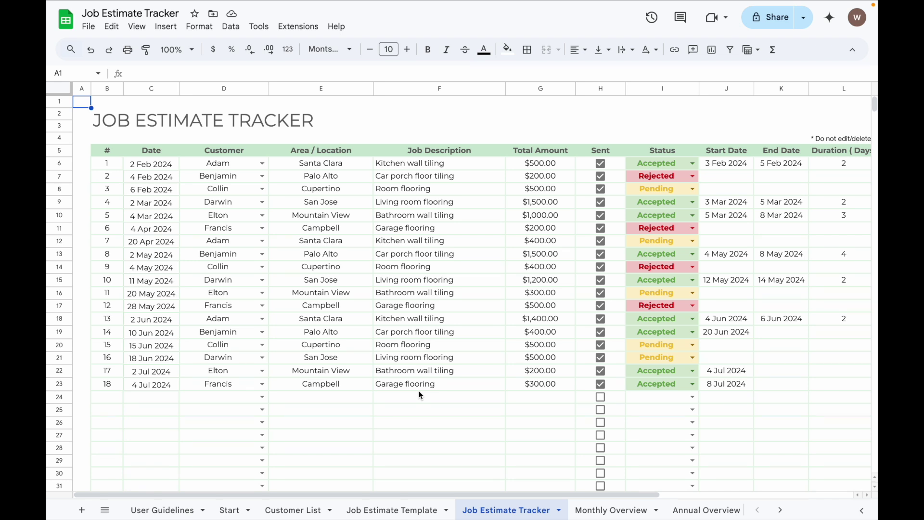
Insert an empty column left of Area / Location on the current sheet and on Monthly Overview.
click(331, 90)
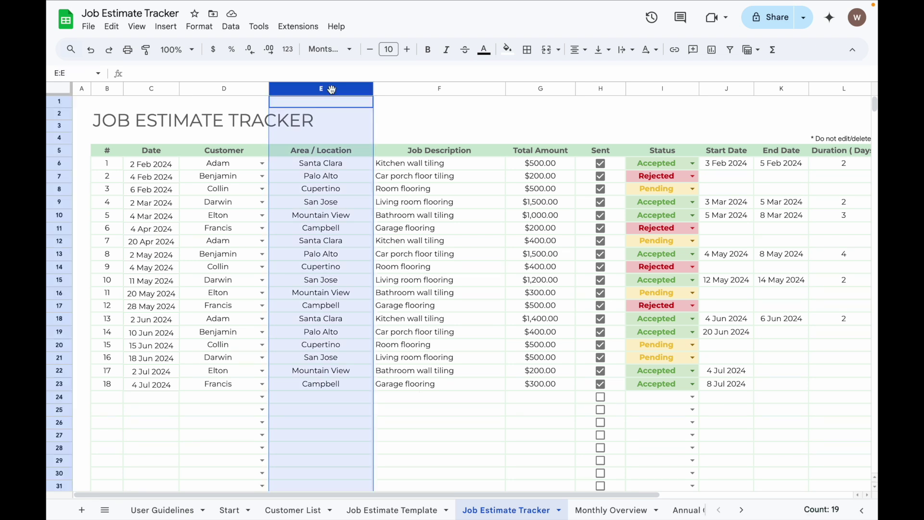
right_click(334, 93)
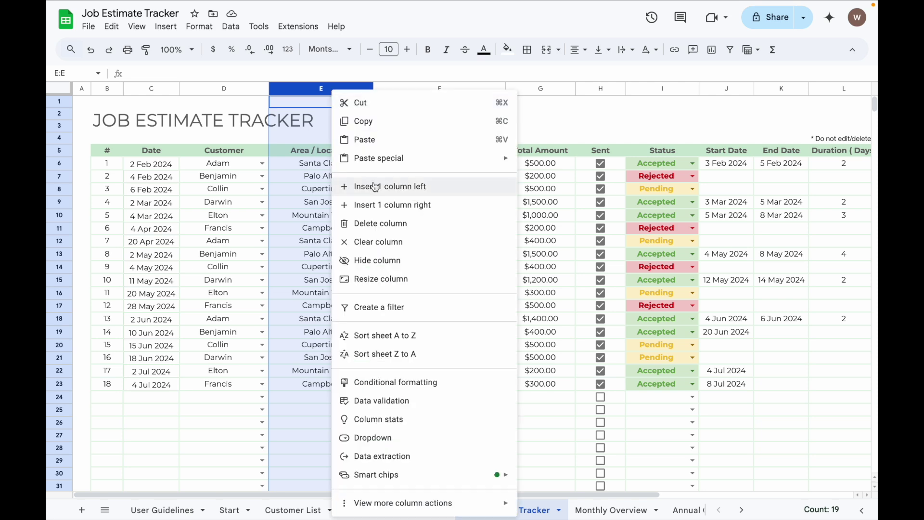
click(375, 186)
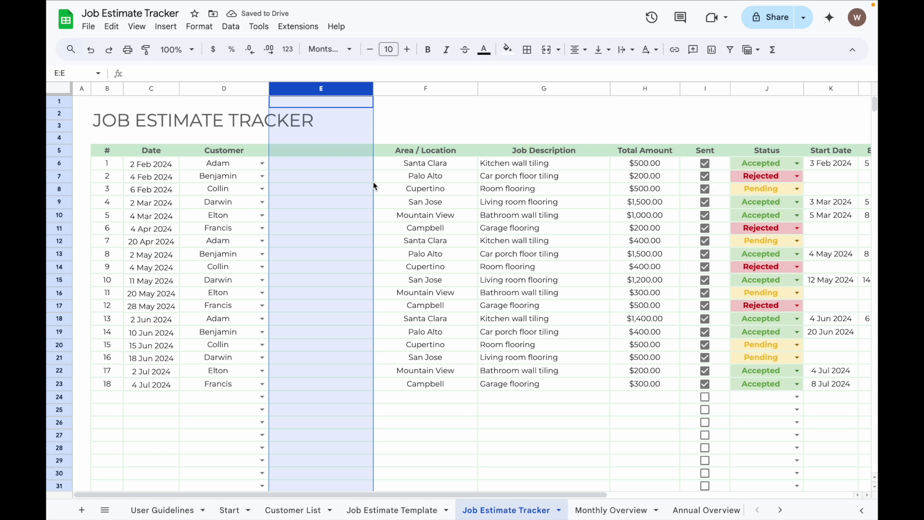
click(610, 510)
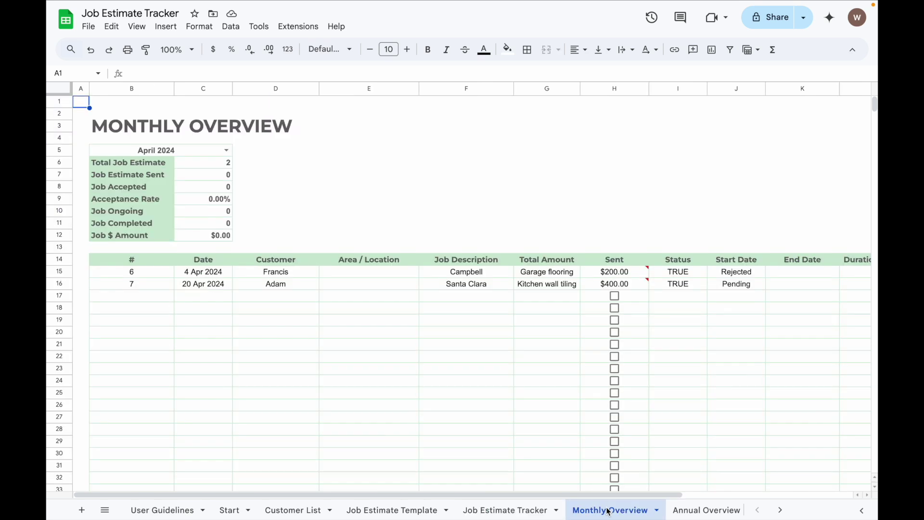
click(356, 89)
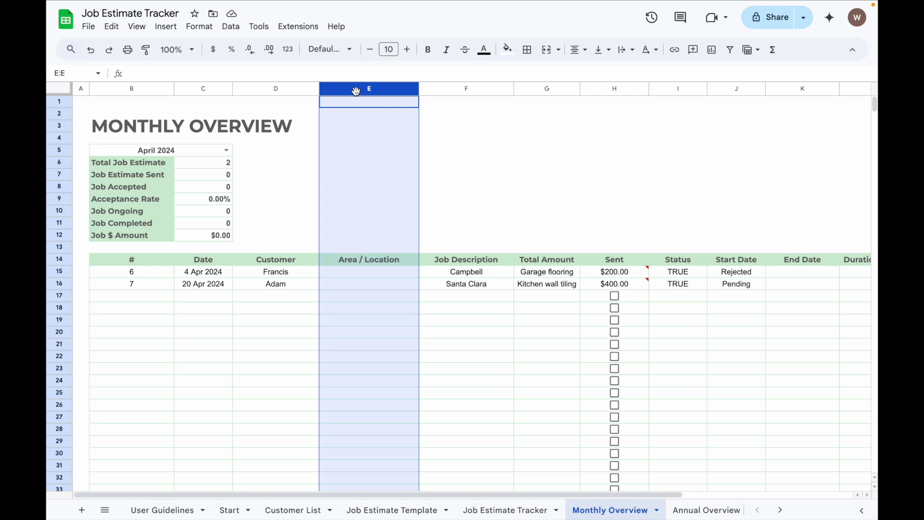
right_click(356, 91)
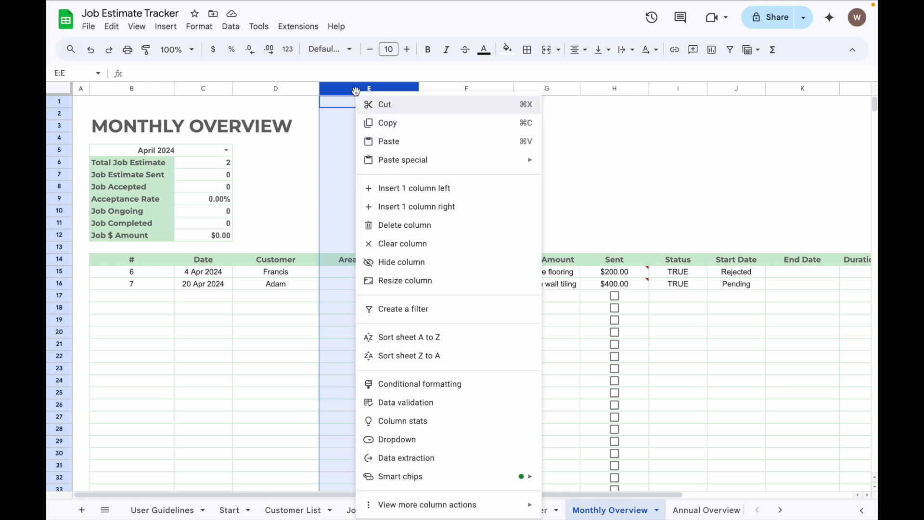
click(403, 190)
click(394, 286)
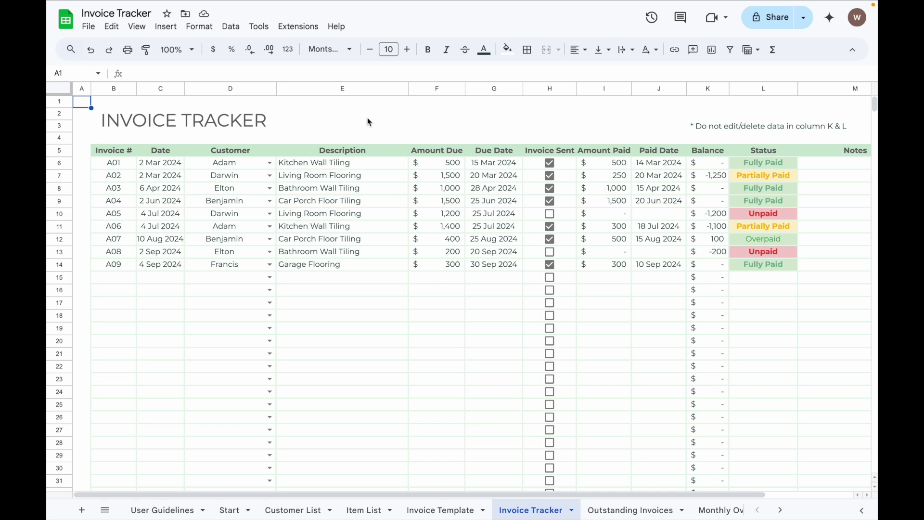
Insert an empty column before Description on the Invoice Tracker and Monthly Overview sheets.
click(355, 87)
right_click(355, 87)
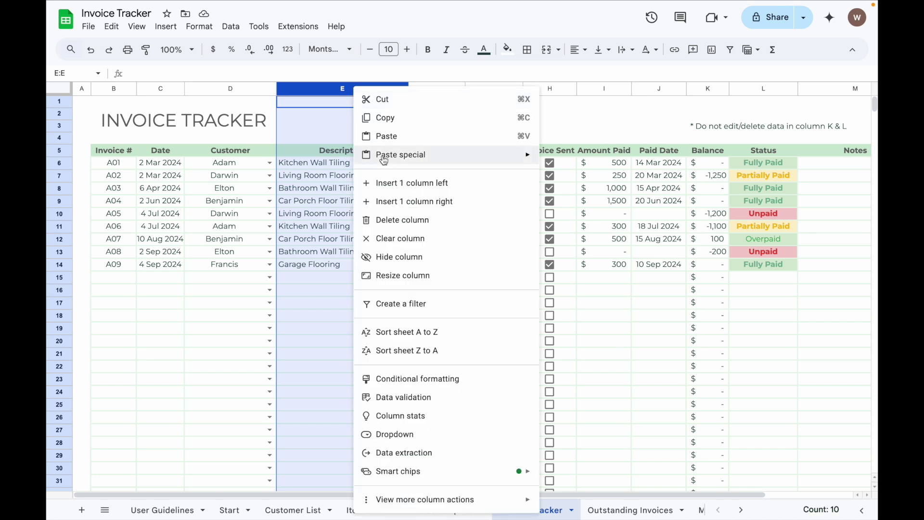
click(392, 181)
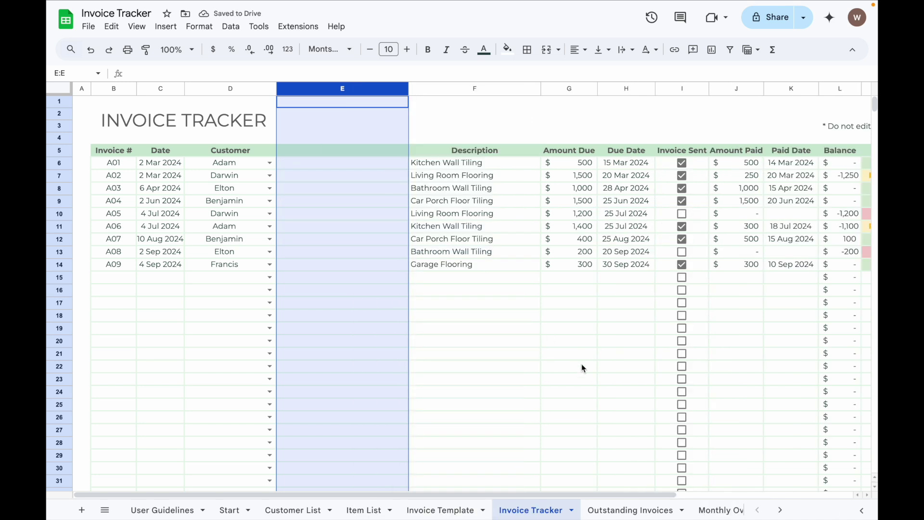
click(708, 509)
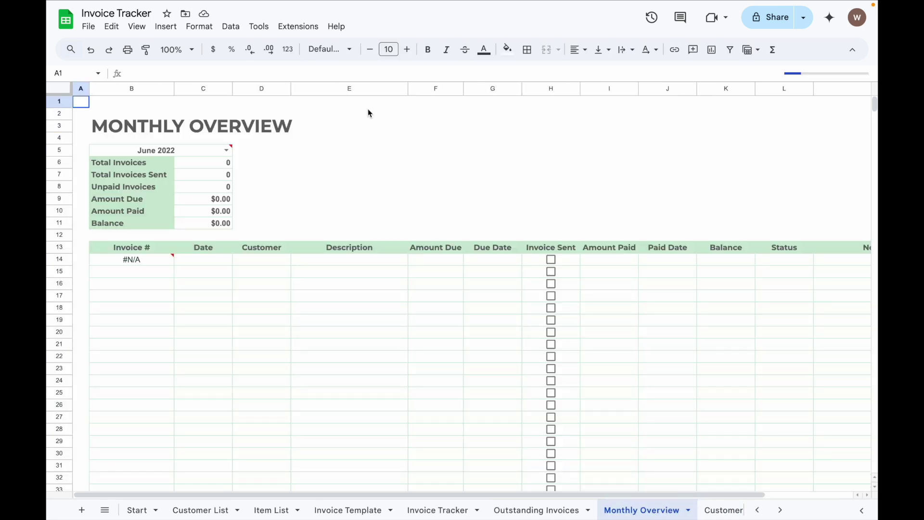
click(357, 88)
right_click(357, 88)
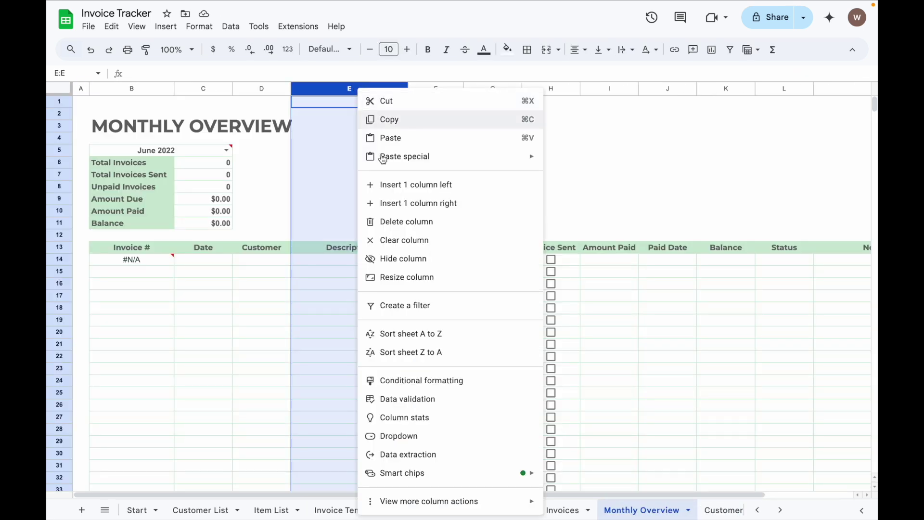
click(394, 183)
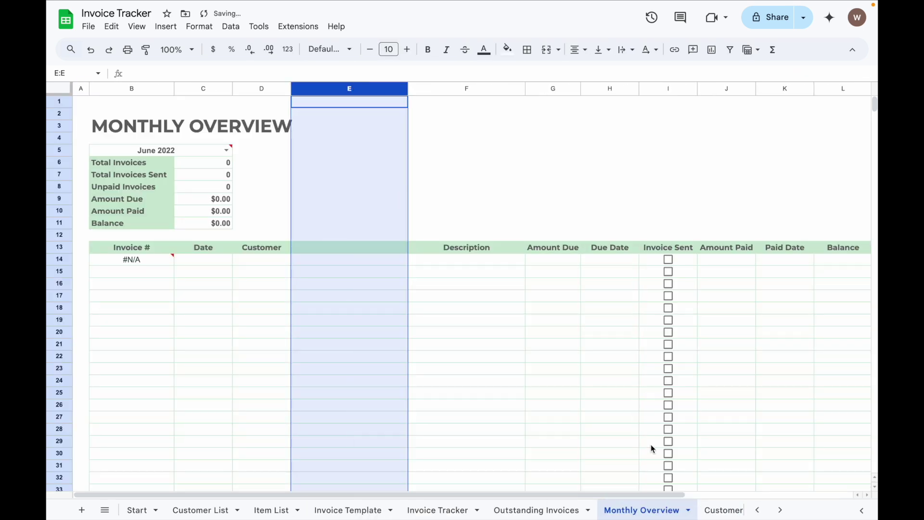
Insert a column before Description on Customer Overview and Outstanding Invoices, then add a new sheet.
click(723, 510)
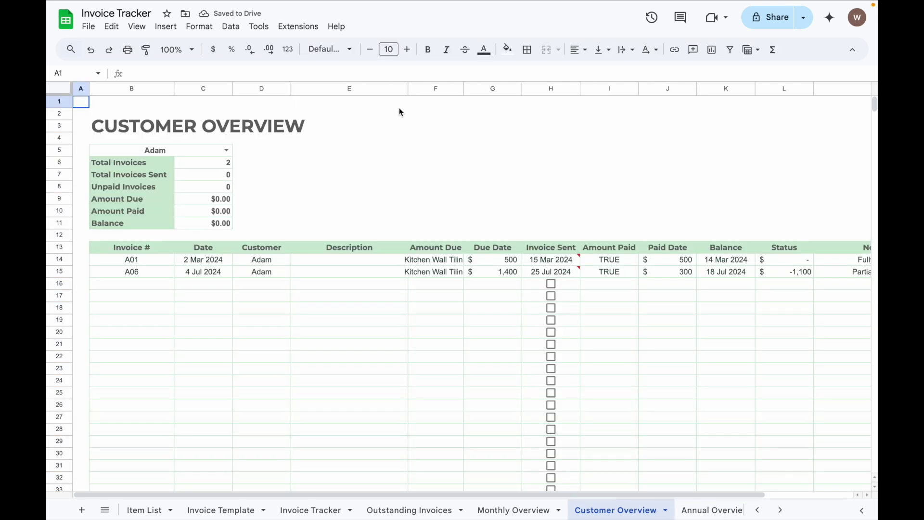
click(372, 89)
right_click(371, 88)
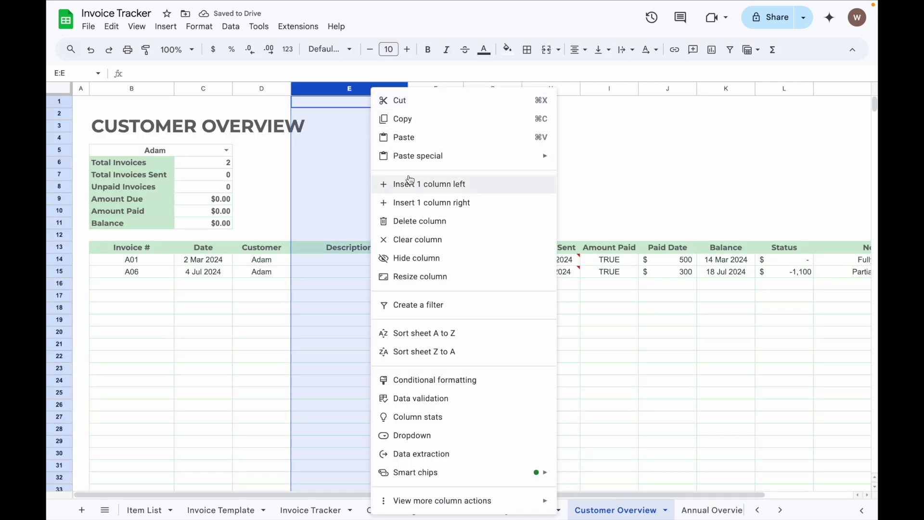
click(392, 183)
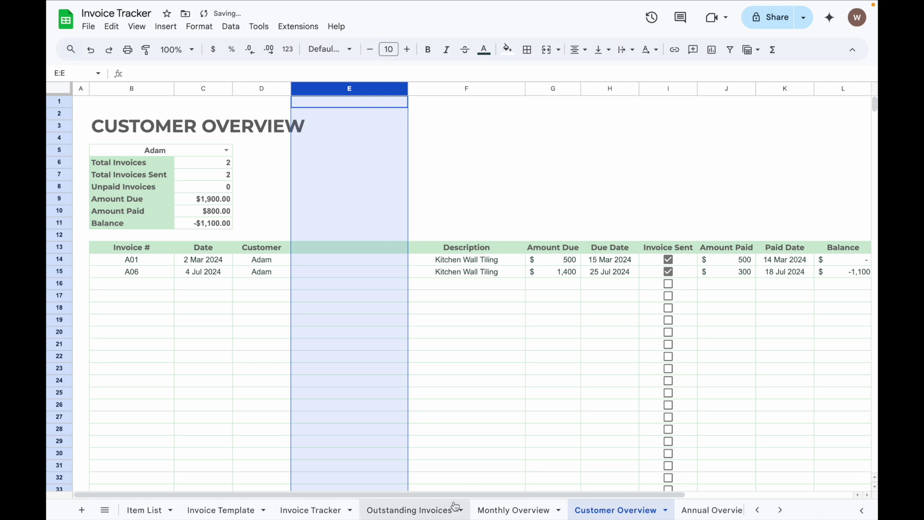
click(437, 510)
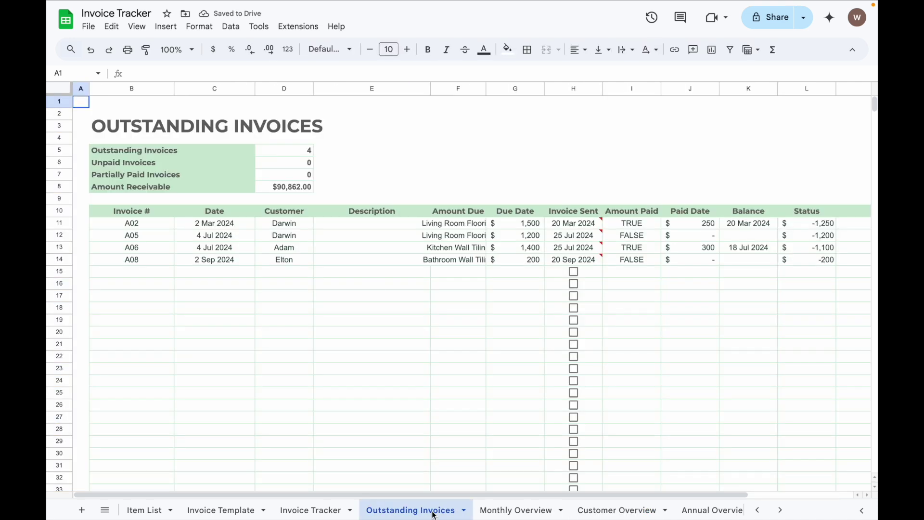
click(362, 90)
right_click(362, 89)
click(395, 185)
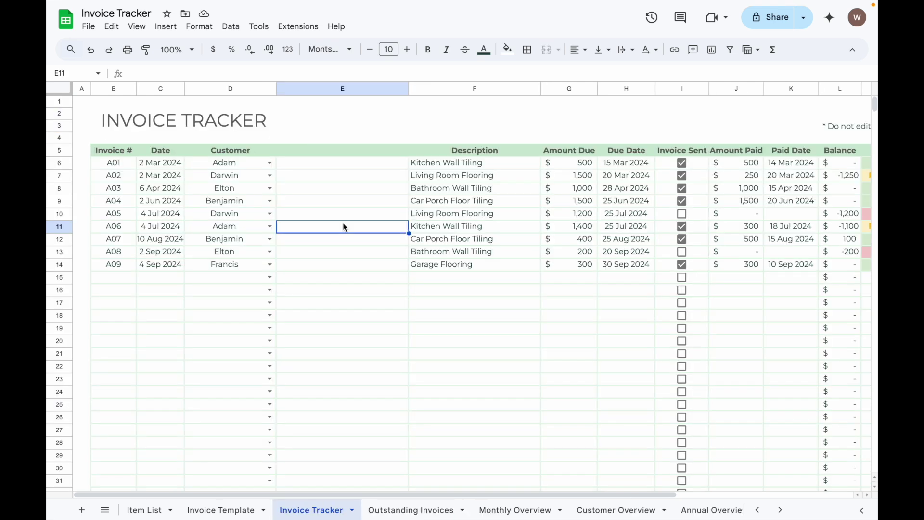
click(81, 510)
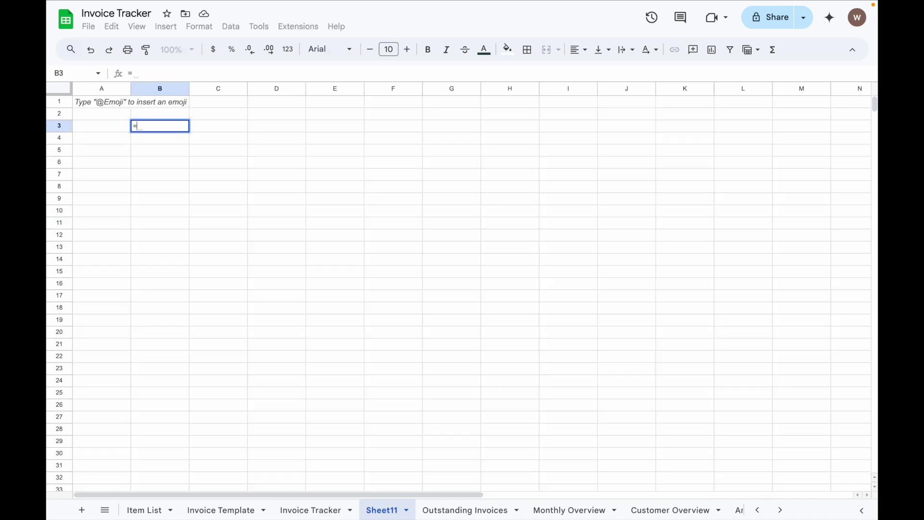
Start an IMPORTRANGE formula in B3 with the Job Estimate Tracker's address, its gid part removed.
text(=importrange)
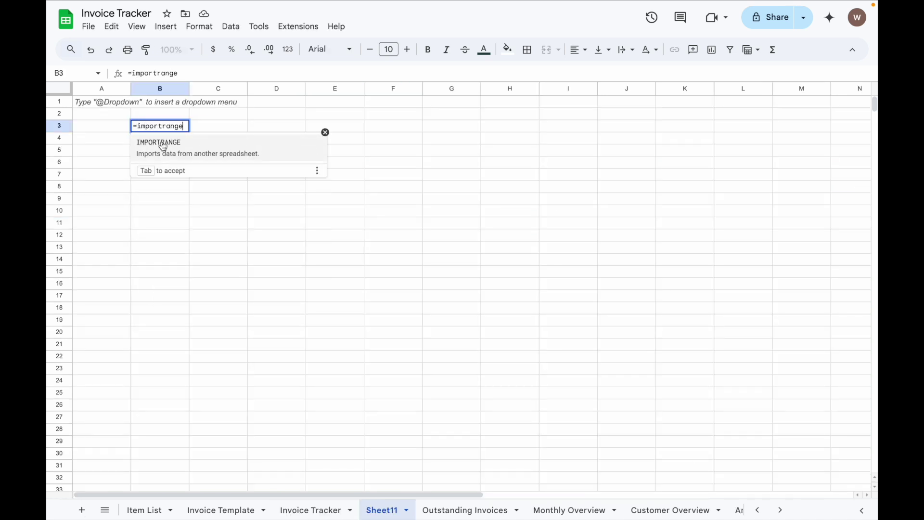
click(160, 145)
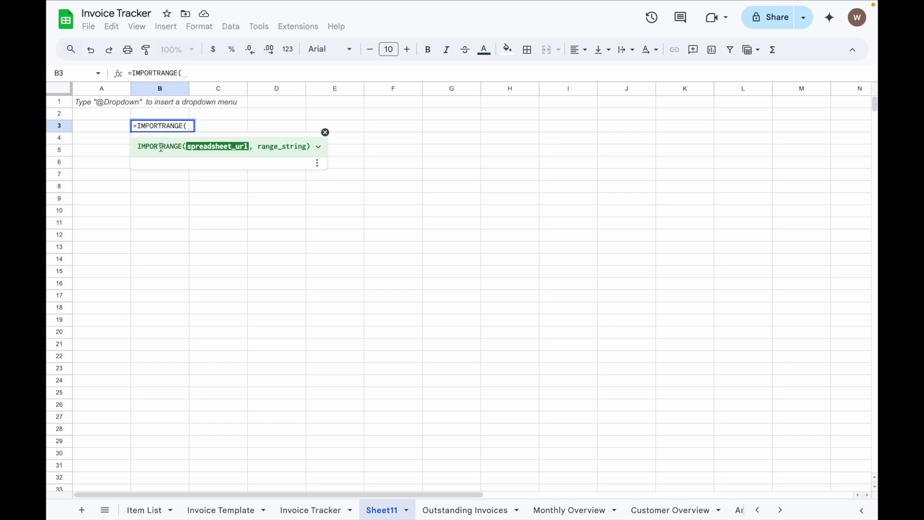
text(")
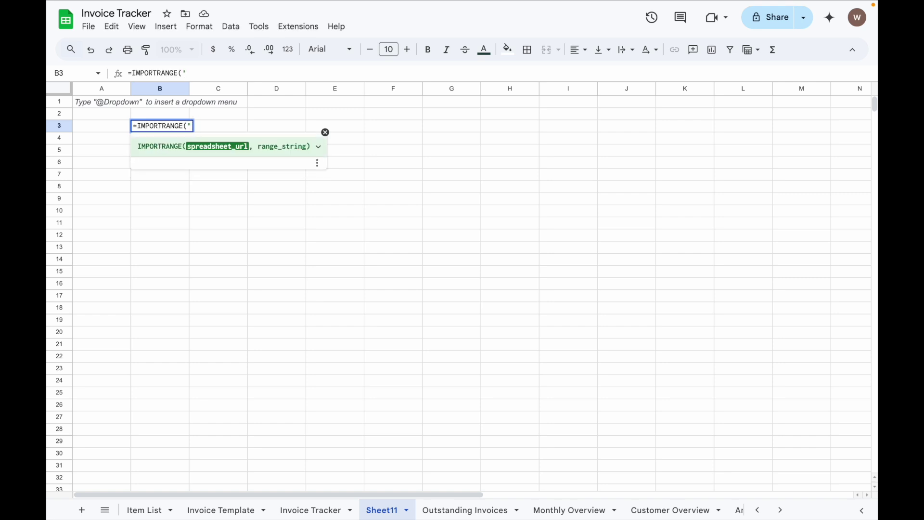
mouse_move(150, 2)
click(149, 26)
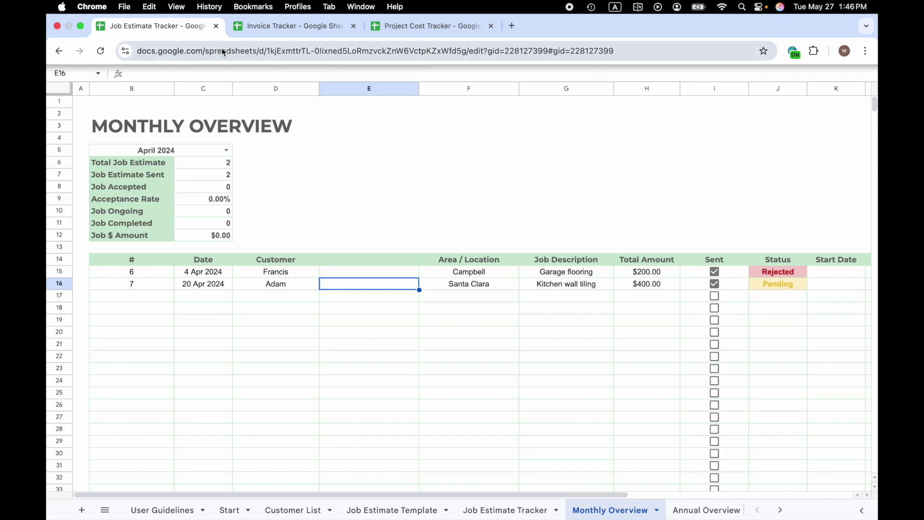
click(221, 48)
key(super+c)
key(ctrl+Tab)
key(super+v)
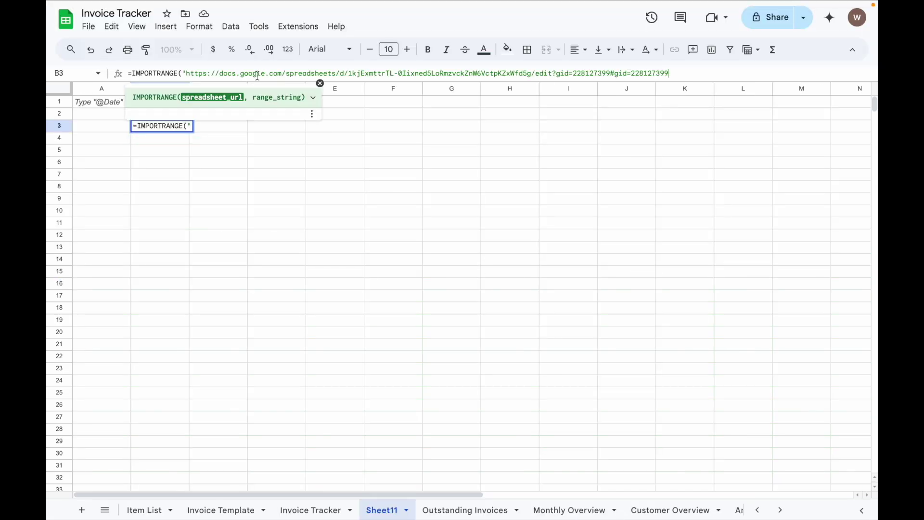
key(shift+alt+Left)
key(shift+alt+Left)
key(shift+alt+Left)
key(shift+alt+Left)
key(BackSpace)
text(", )
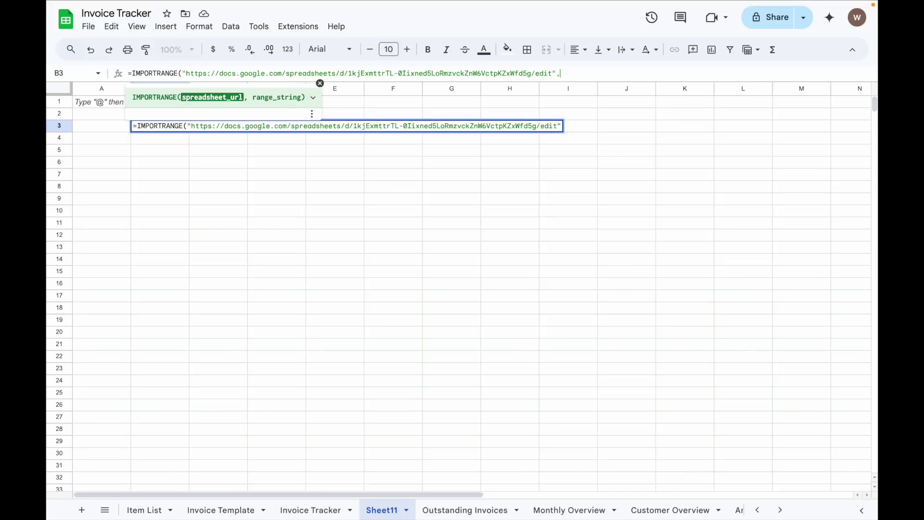
text(")
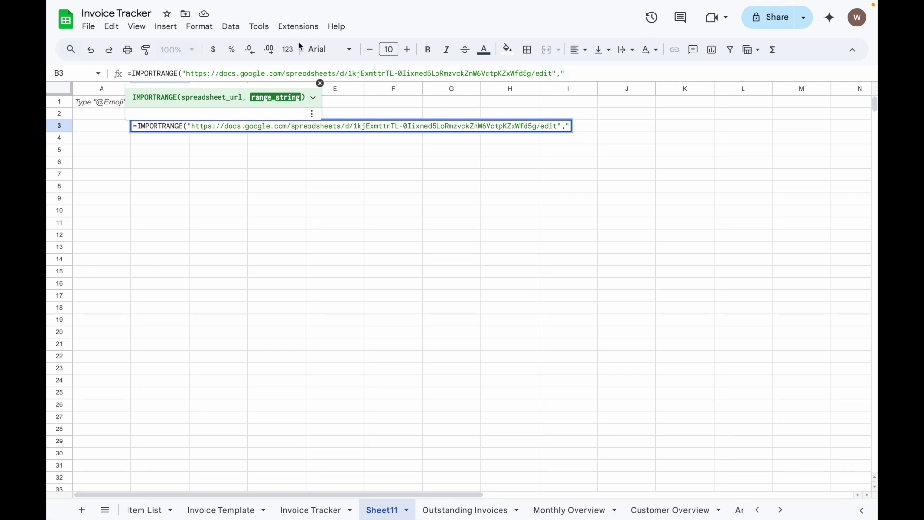
Finish the formula with the range "Job Estimate Tracker!B6:O1000" after checking the source sheet's columns.
click(149, 14)
click(509, 509)
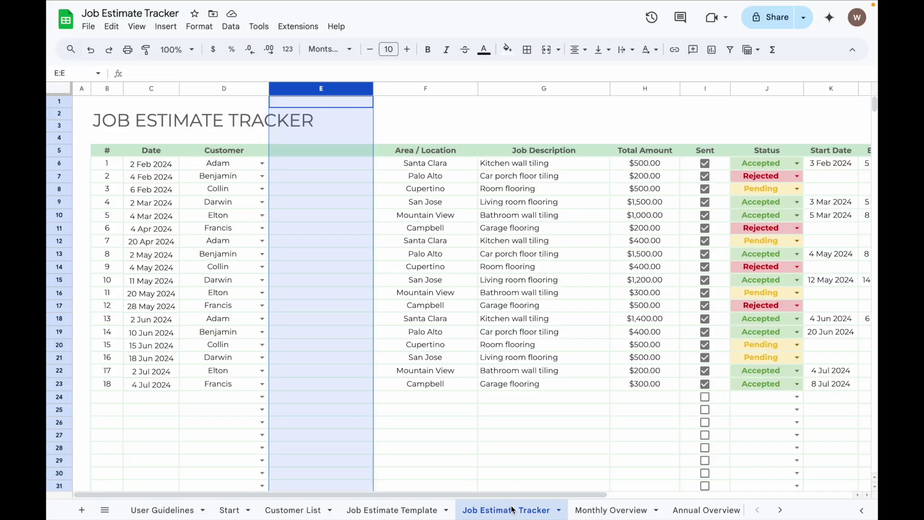
click(343, 203)
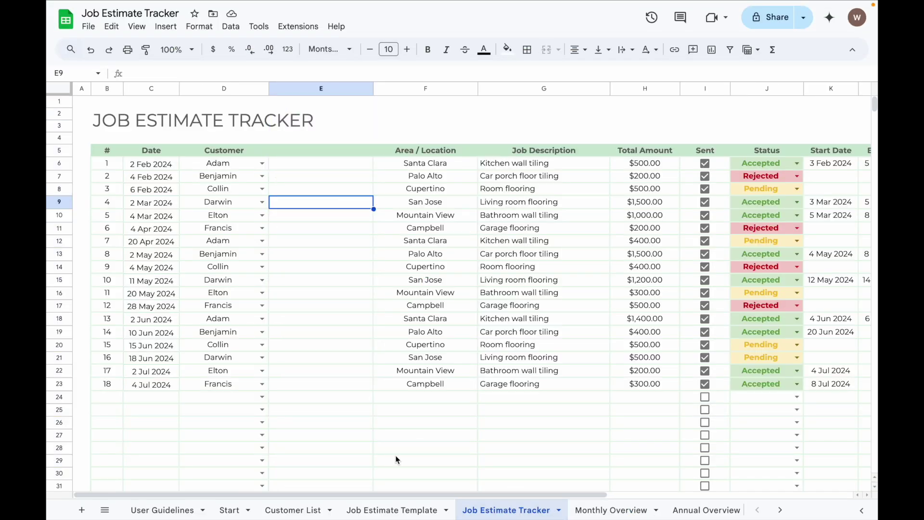
click(294, 26)
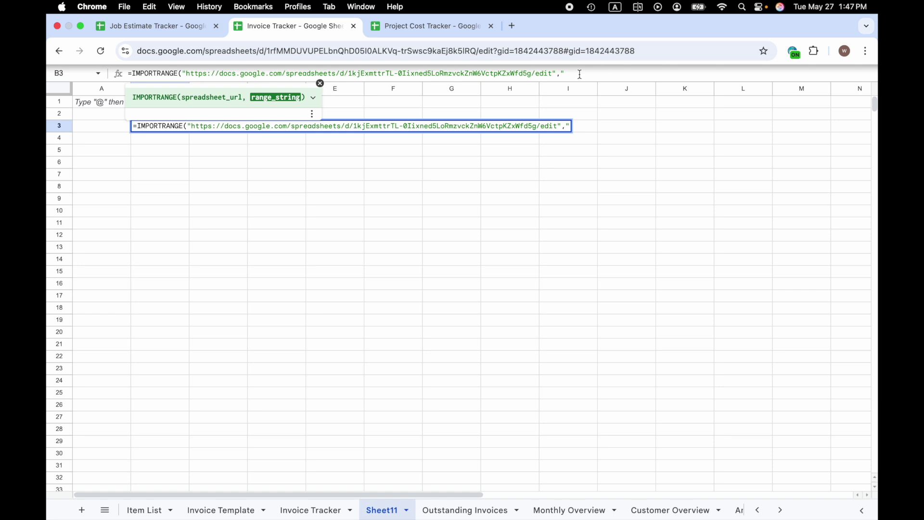
text(Job Estima)
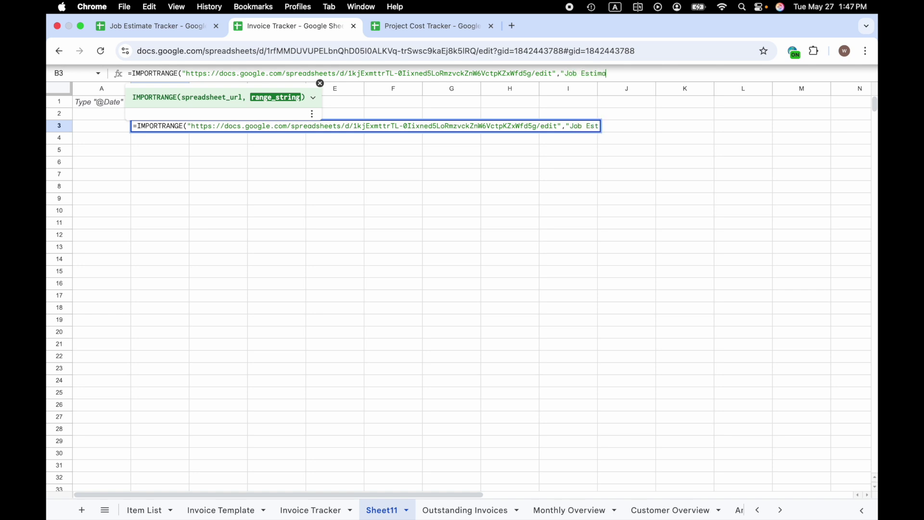
text(te Tracker!)
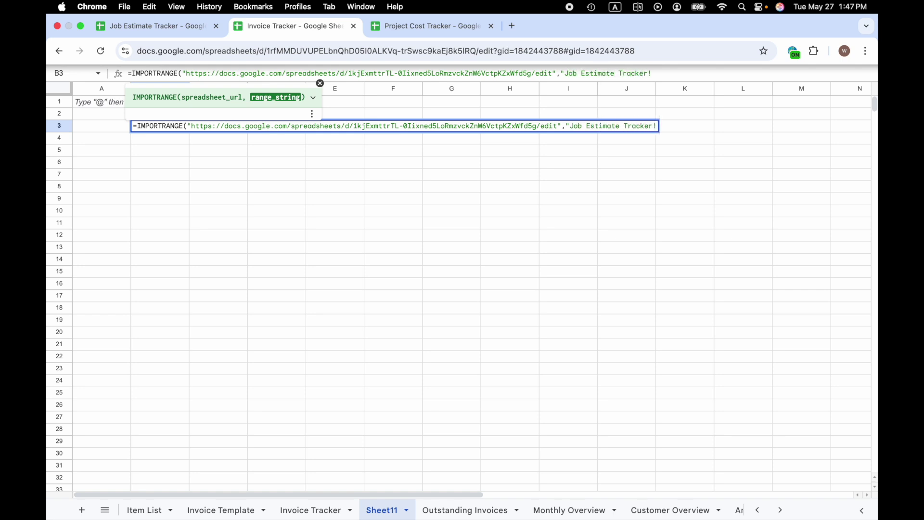
click(181, 28)
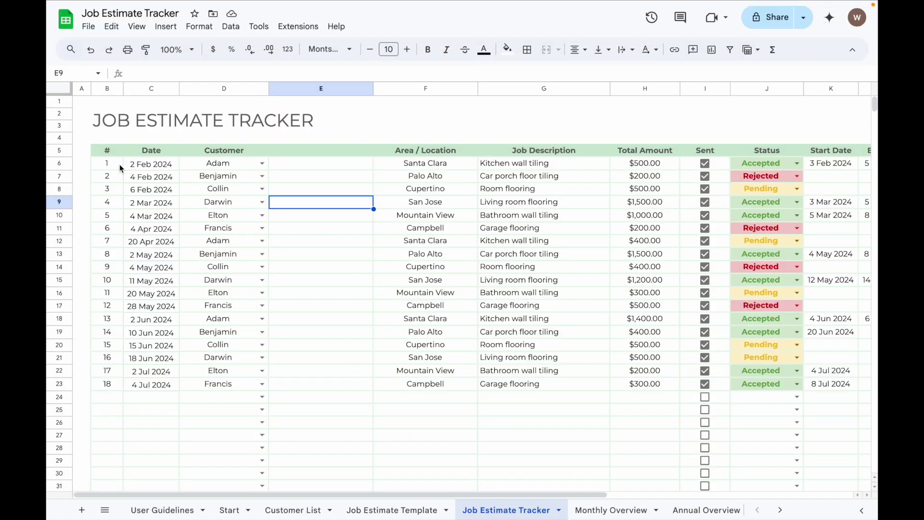
scroll(476, 252, right, 8)
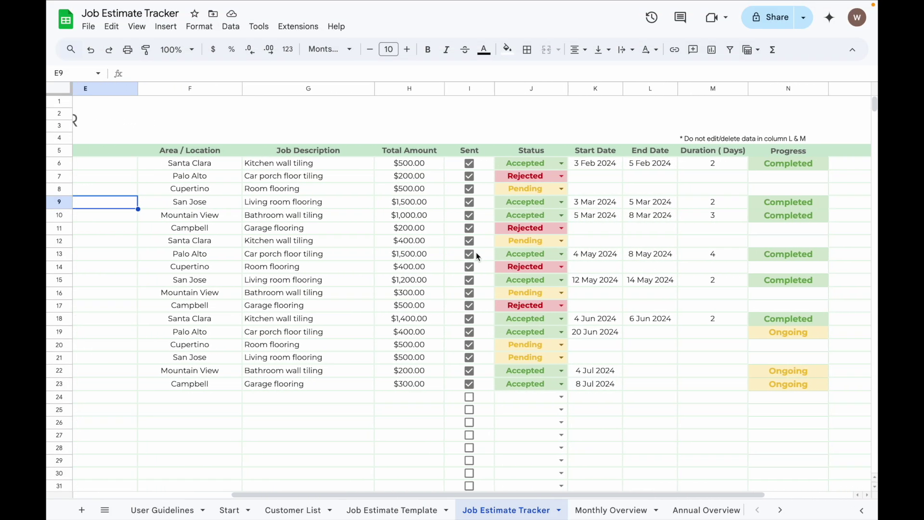
click(304, 7)
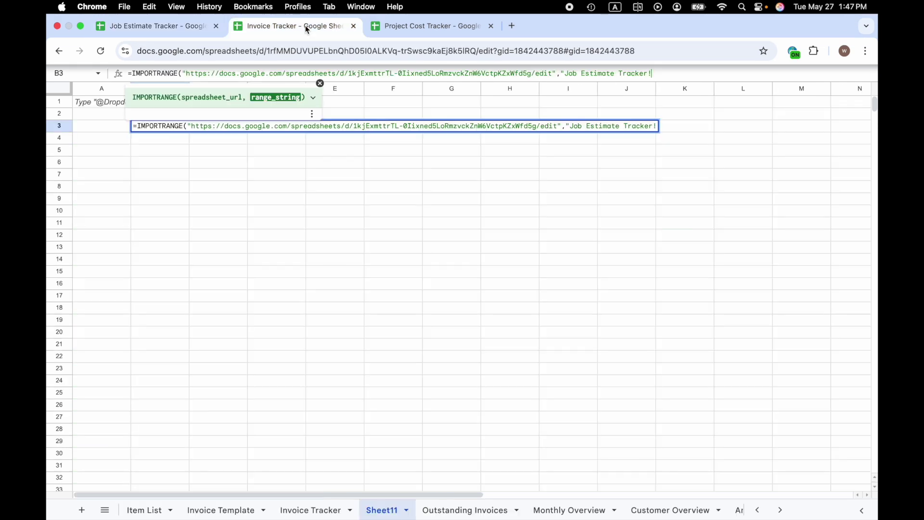
text(B6)
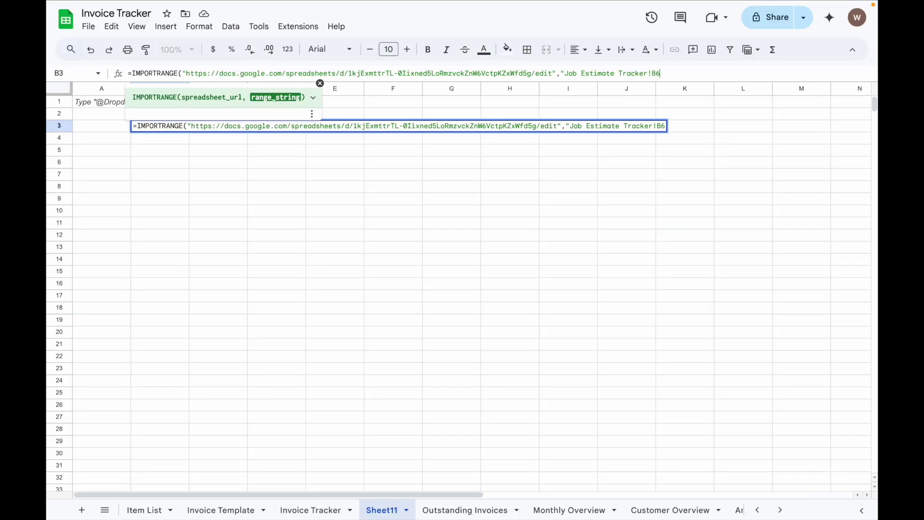
text(:O1000)
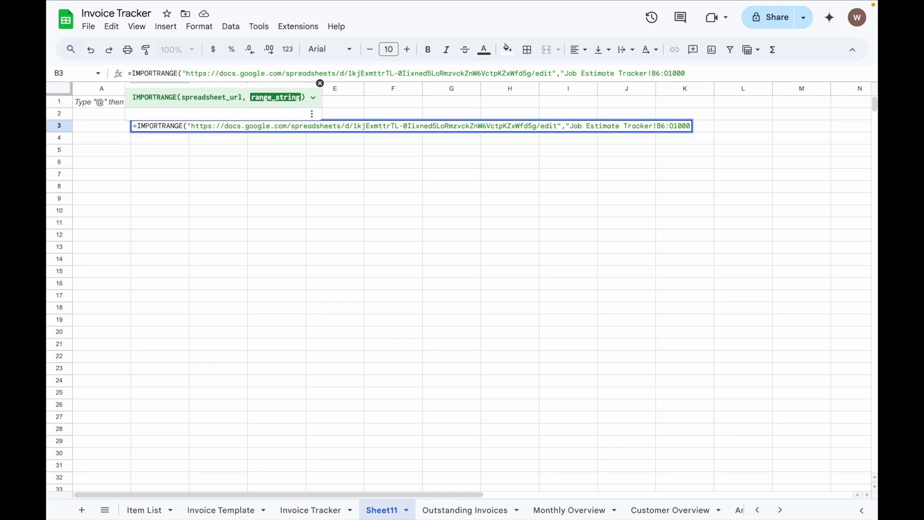
text("))
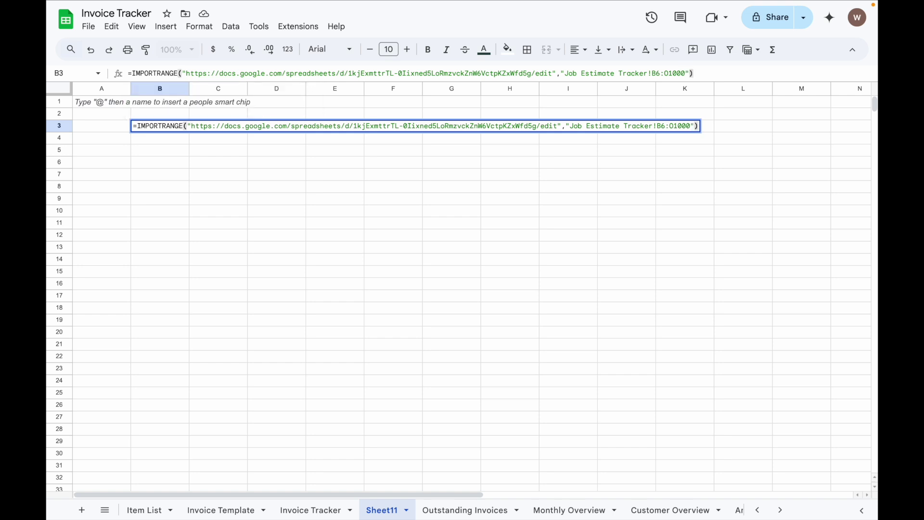
Commit the B3 import, rename Sheet11 to 'Job Estimate Tracker', and select Invoice Tracker cell E6.
key(Return)
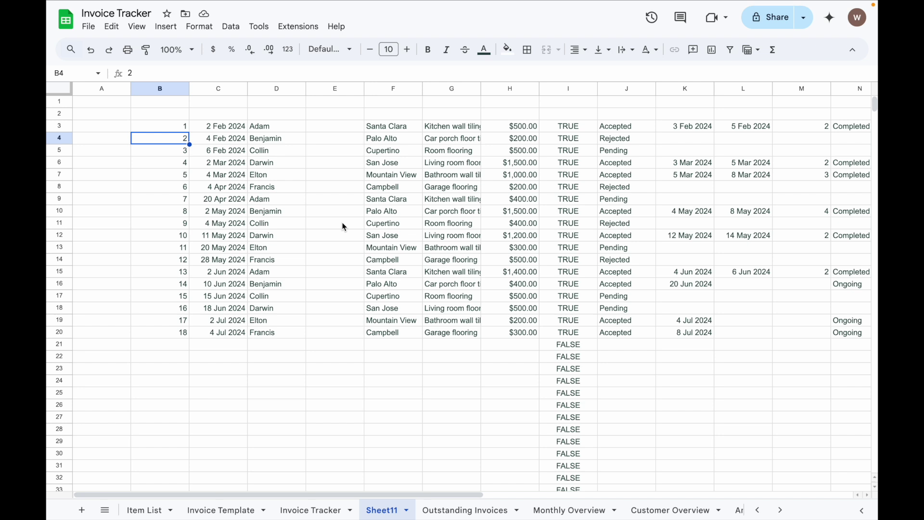
double_click(388, 511)
text(Job )
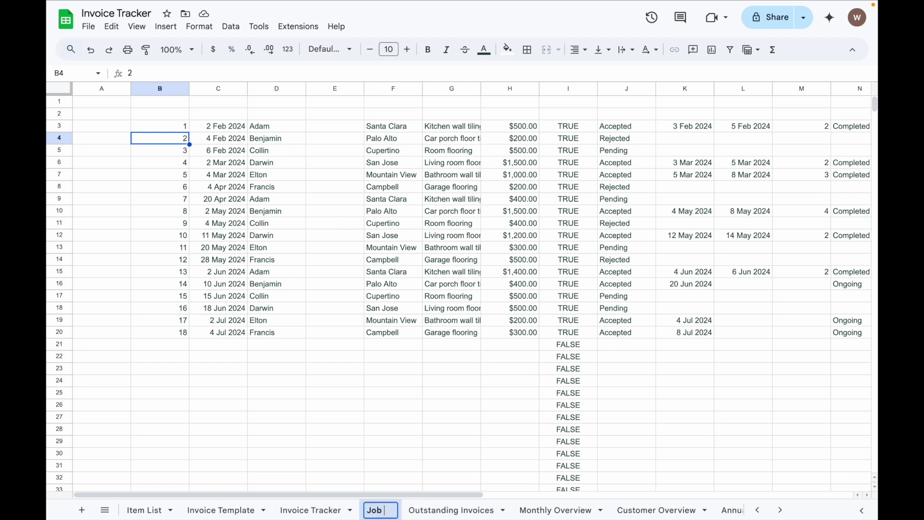
text(Estimate )
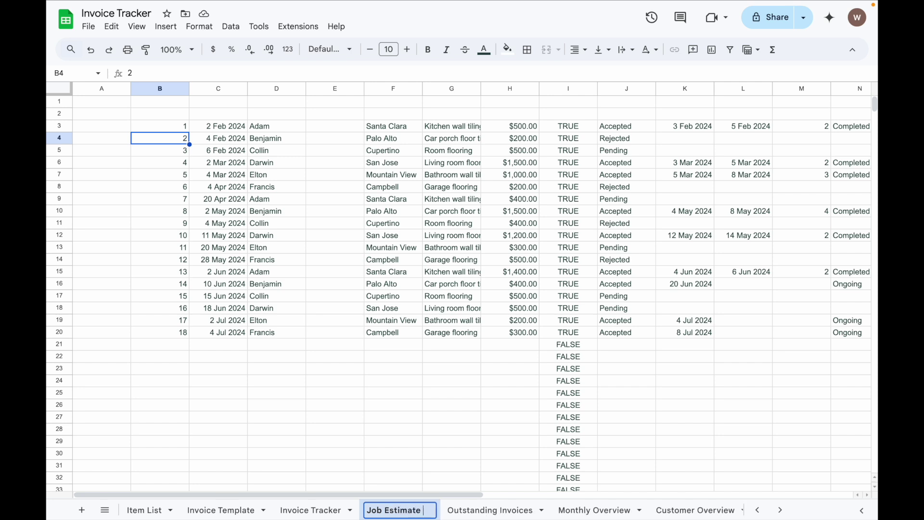
text(Tracker)
click(311, 510)
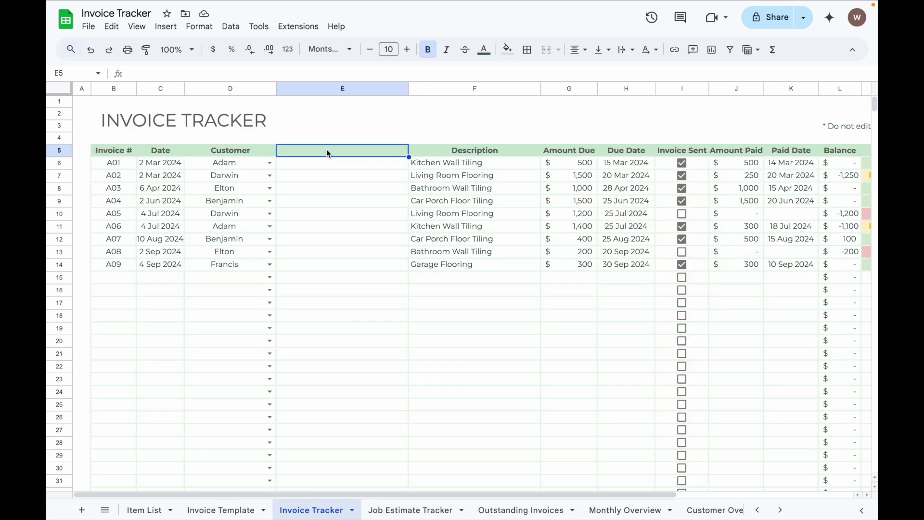
click(329, 165)
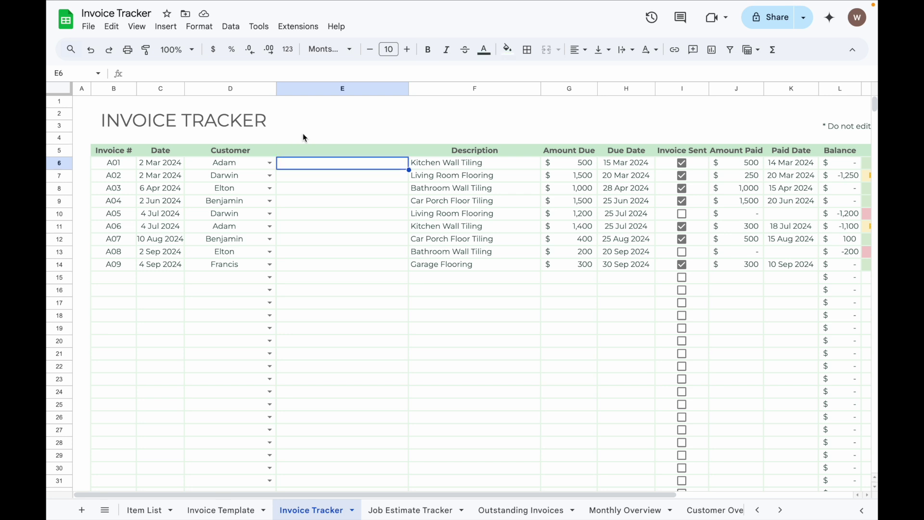
Add a dropdown-from-range validation rule to E6 sourced from 'Job Estimate Tracker'!B3:B21.
click(233, 31)
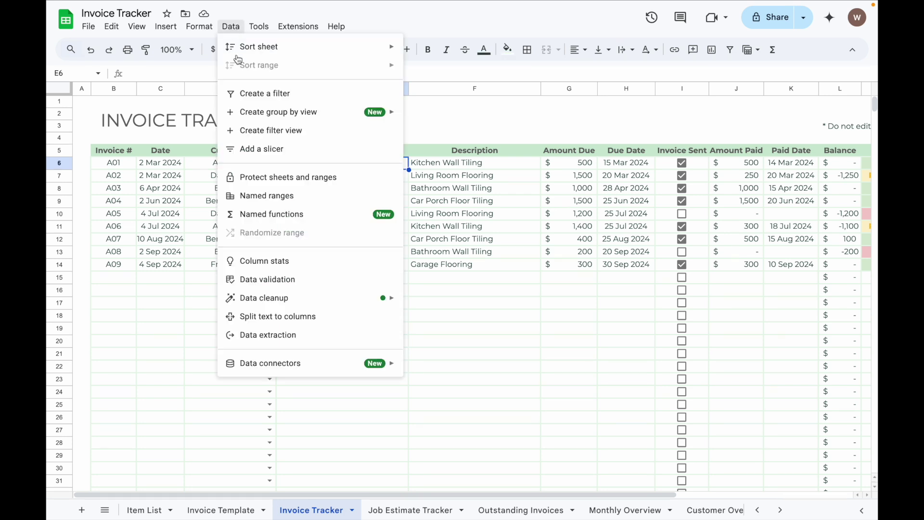
click(294, 282)
click(819, 187)
click(844, 166)
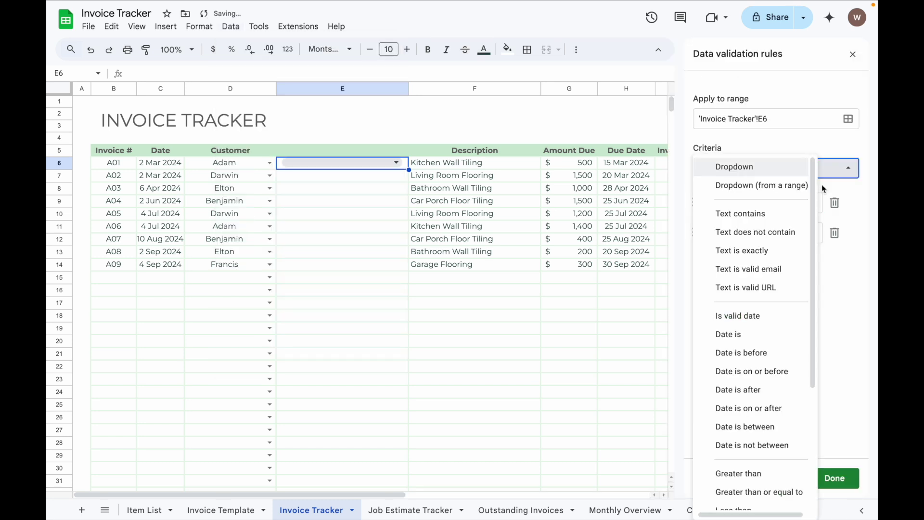
click(792, 188)
click(848, 203)
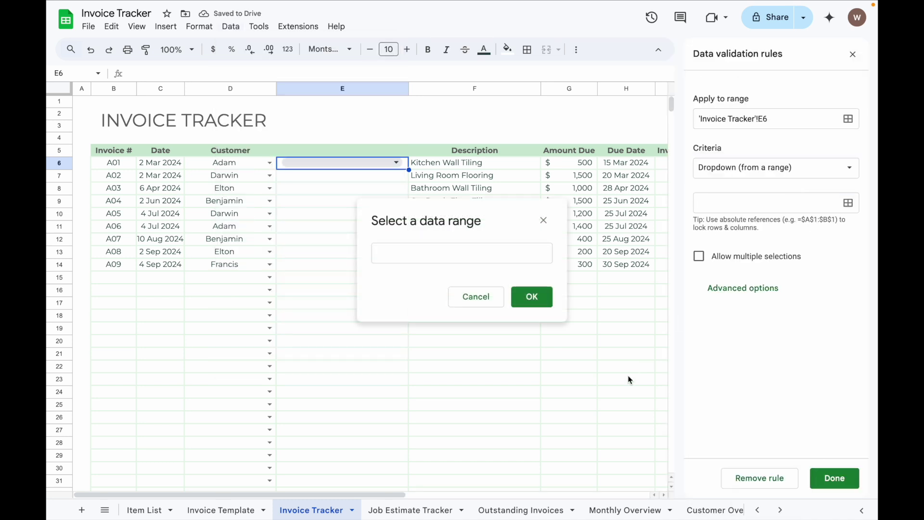
click(410, 509)
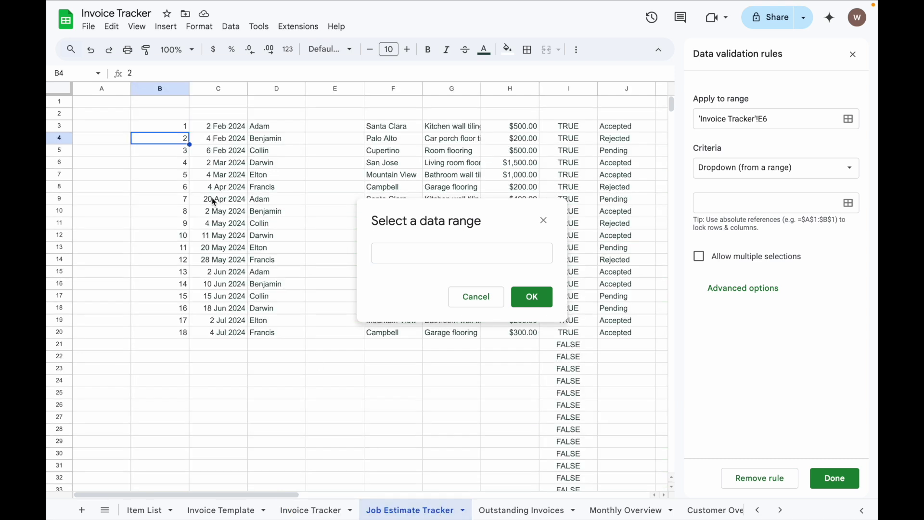
click(176, 128)
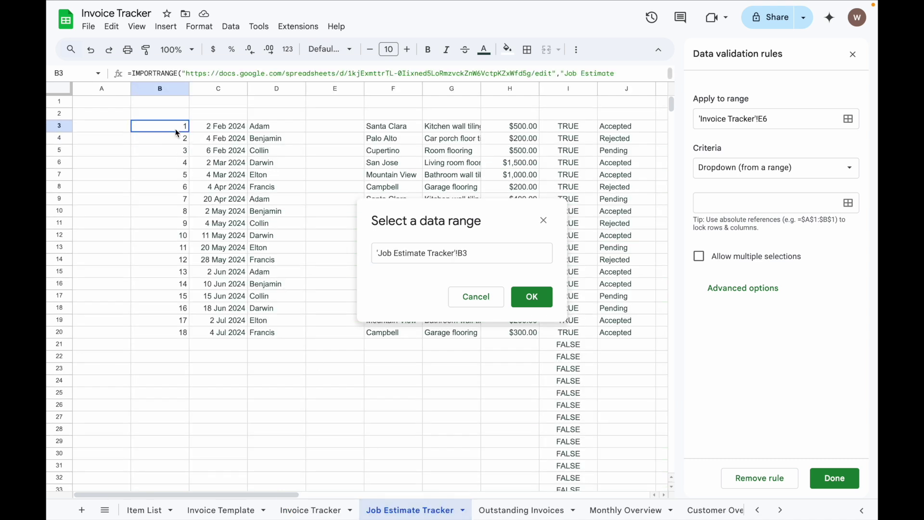
drag(175, 128, 185, 345)
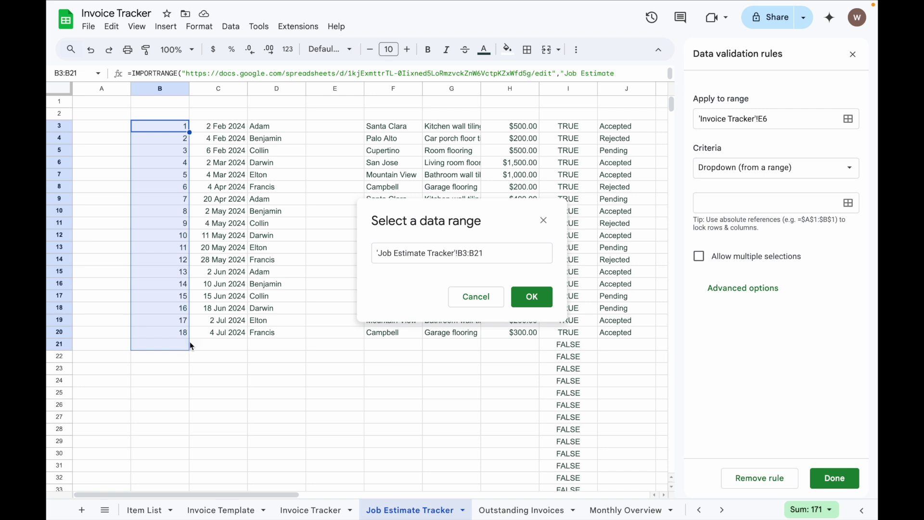
click(548, 298)
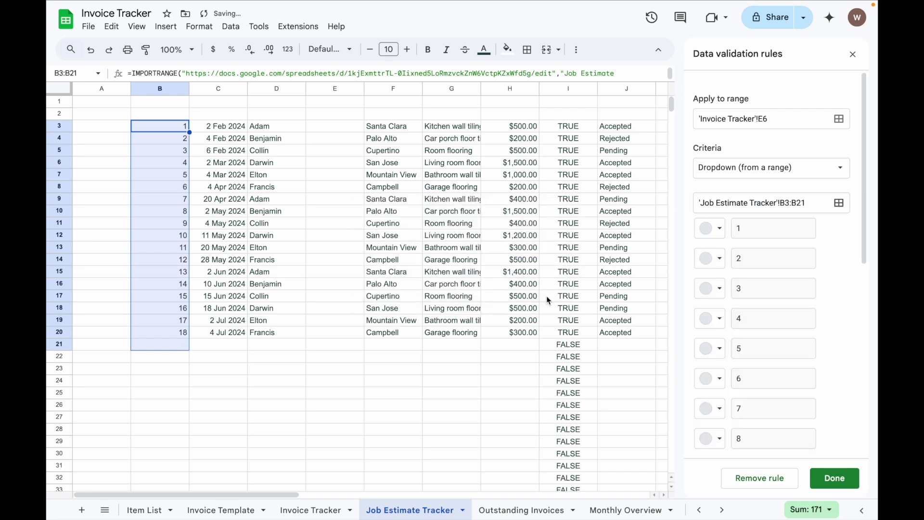
click(836, 478)
click(397, 163)
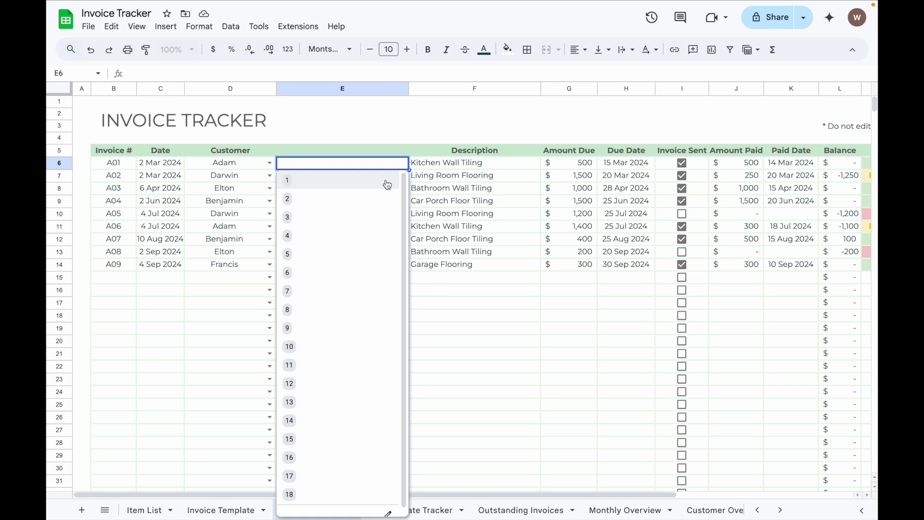
Choose estimate 1 in E6 and fill that dropdown down column E to E16.
click(386, 182)
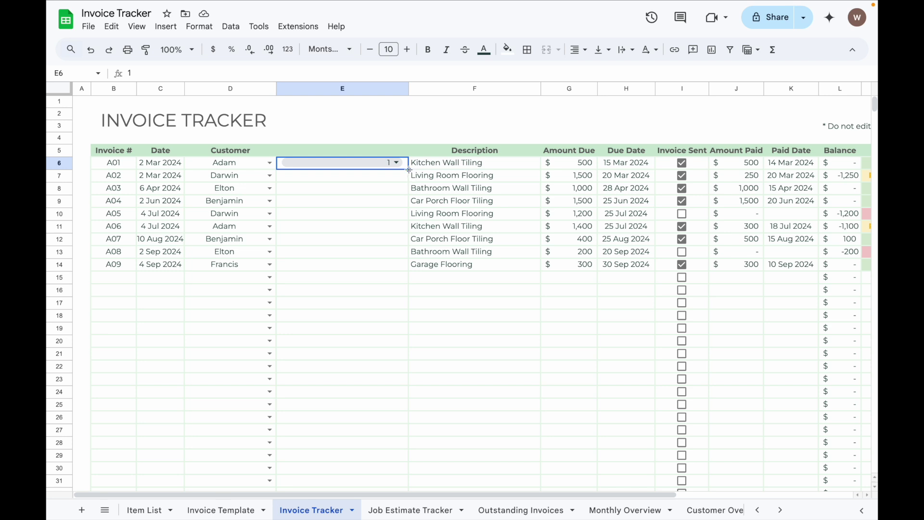
drag(409, 170, 403, 290)
click(391, 332)
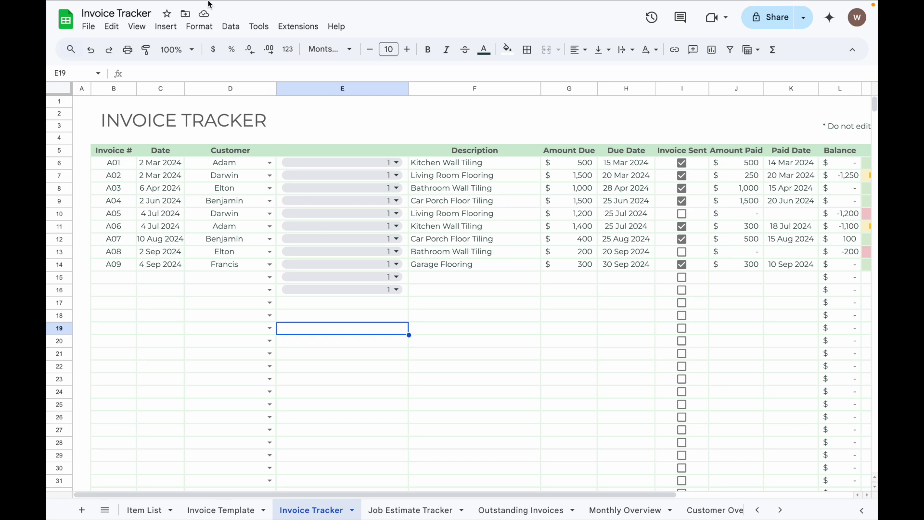
mouse_move(210, 4)
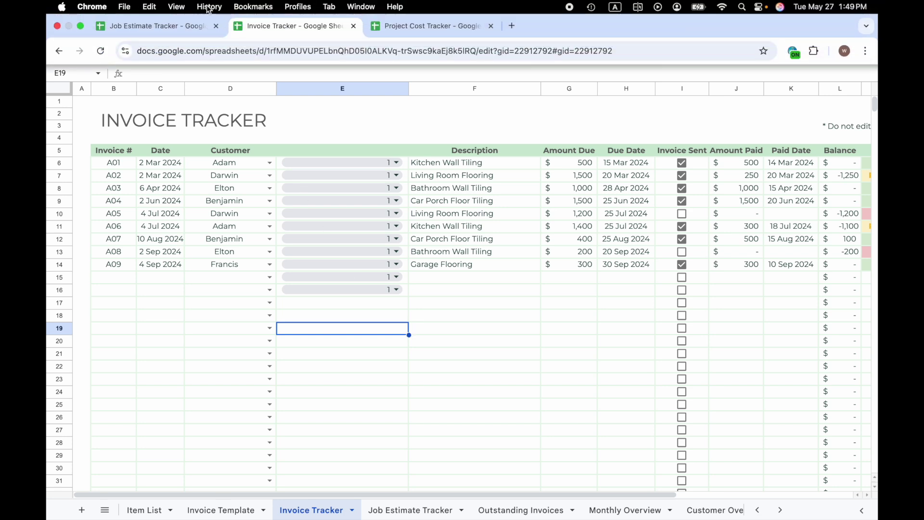
click(414, 27)
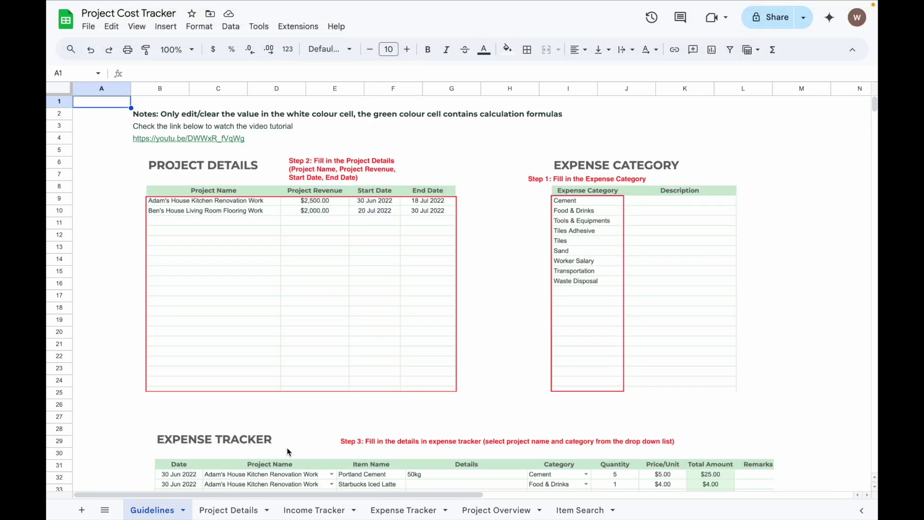
click(240, 512)
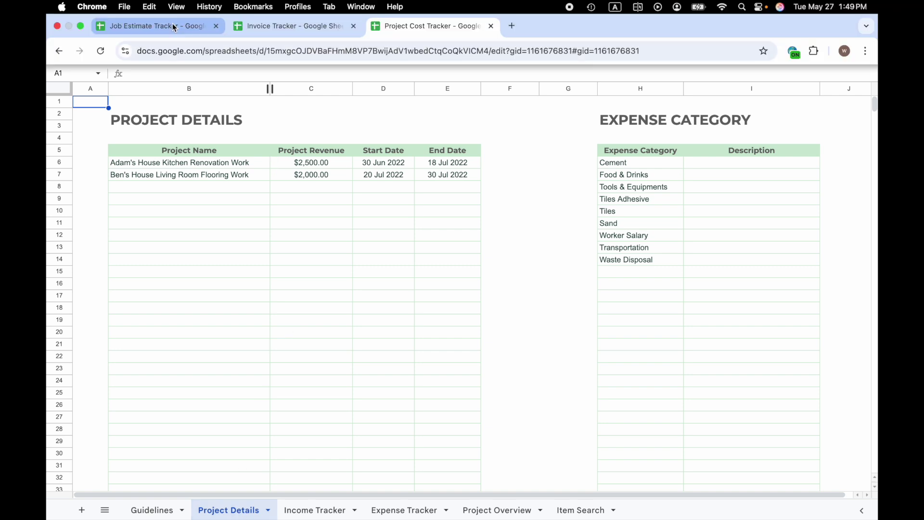
click(174, 27)
click(277, 27)
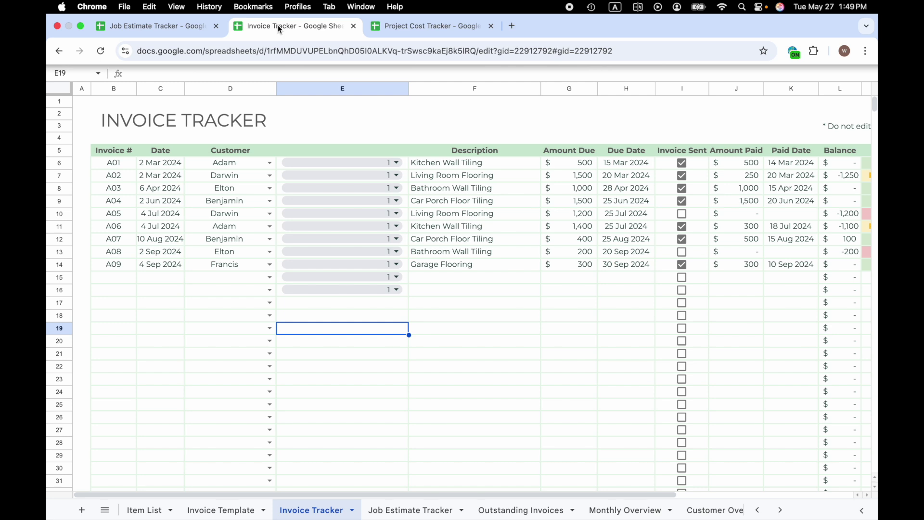